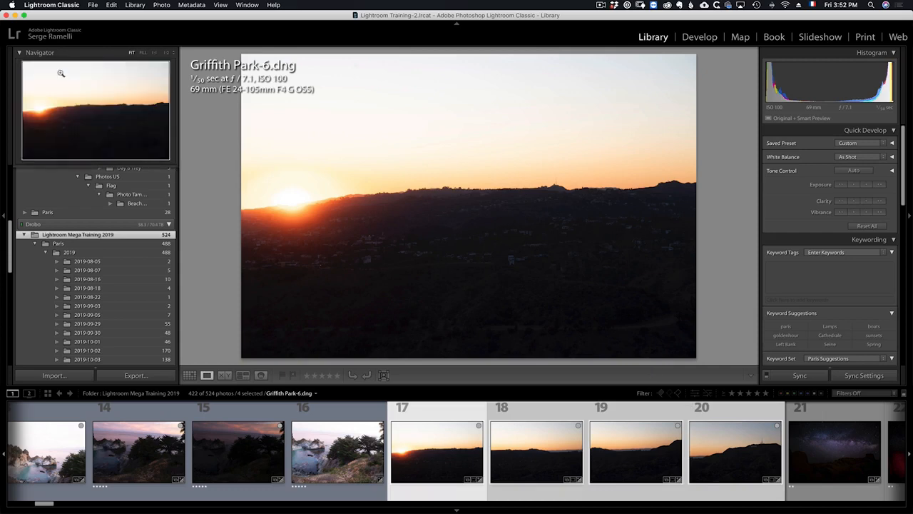
- Check the version information for Lightroom Classic and close it
left_click(53, 5)
left_click(65, 16)
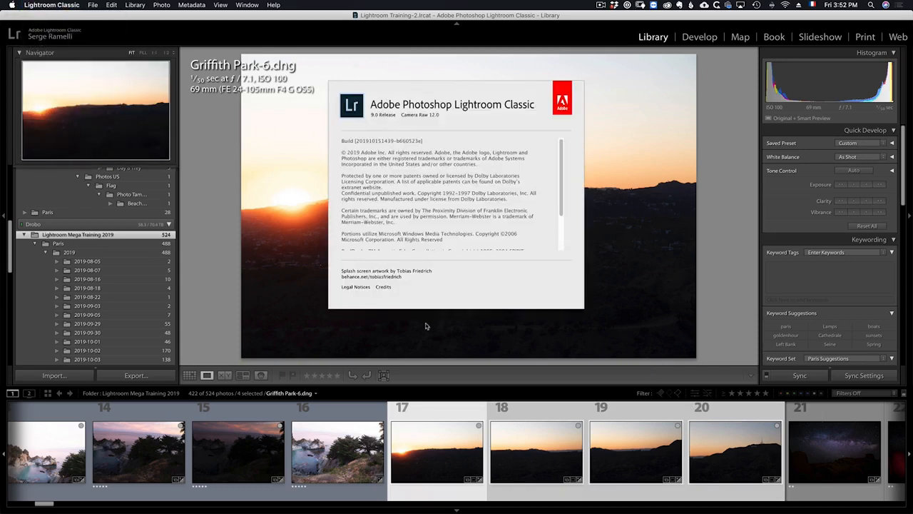
left_click(461, 411)
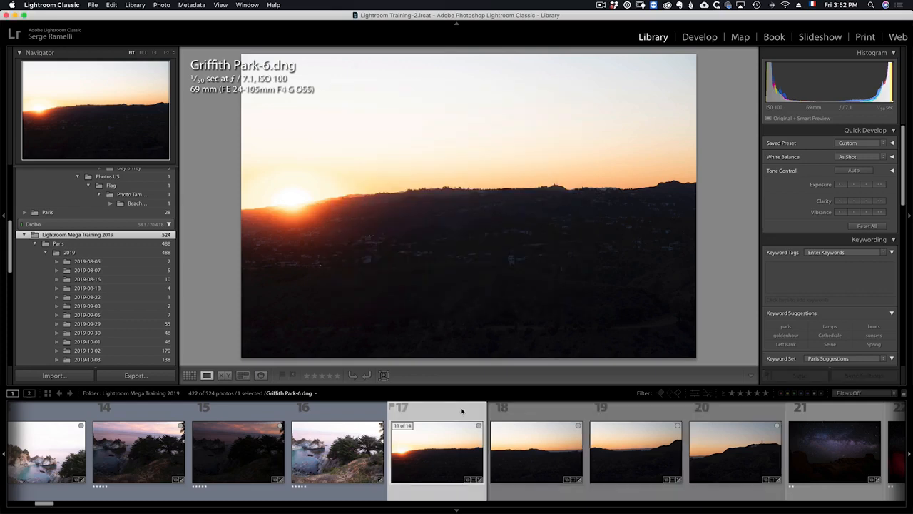
- Review the four Griffith Park sunset shots one at a time, from the sun to the Hollywood sign
left_click(729, 412, "shift")
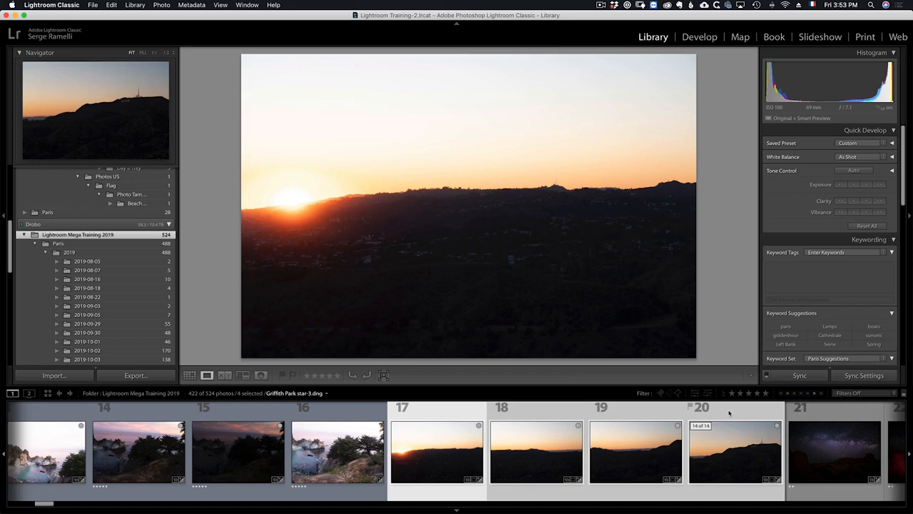
left_click(443, 411)
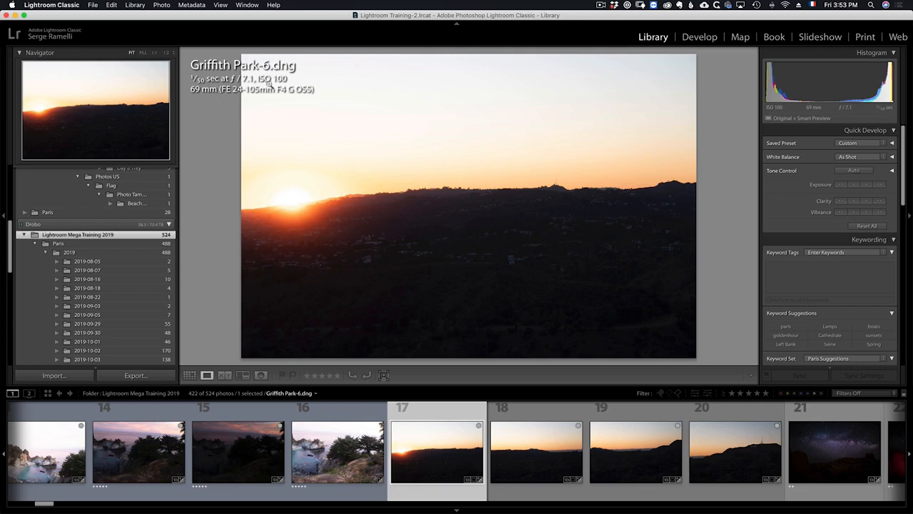
left_click(546, 412)
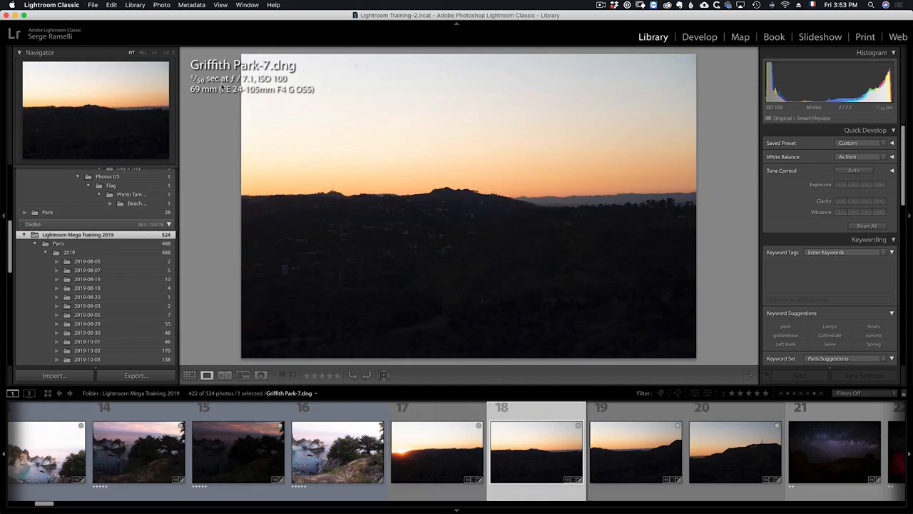
left_click(605, 404)
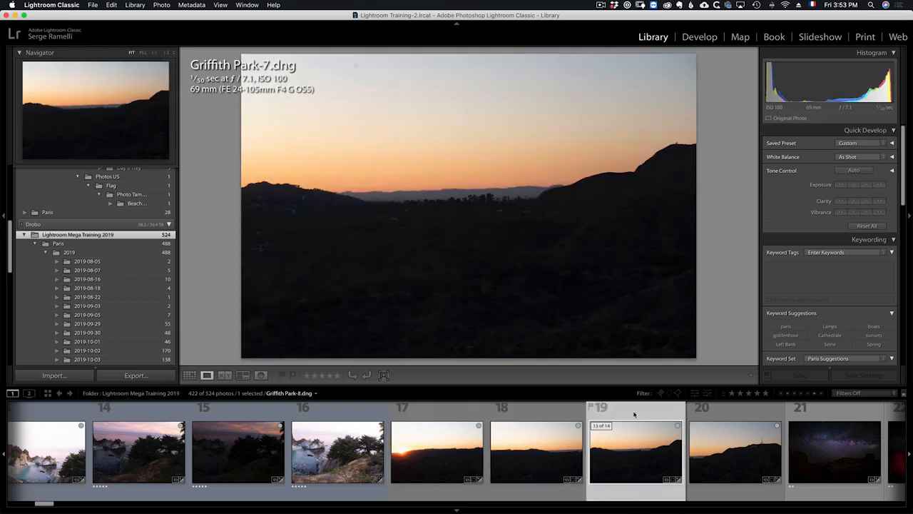
left_click(728, 419)
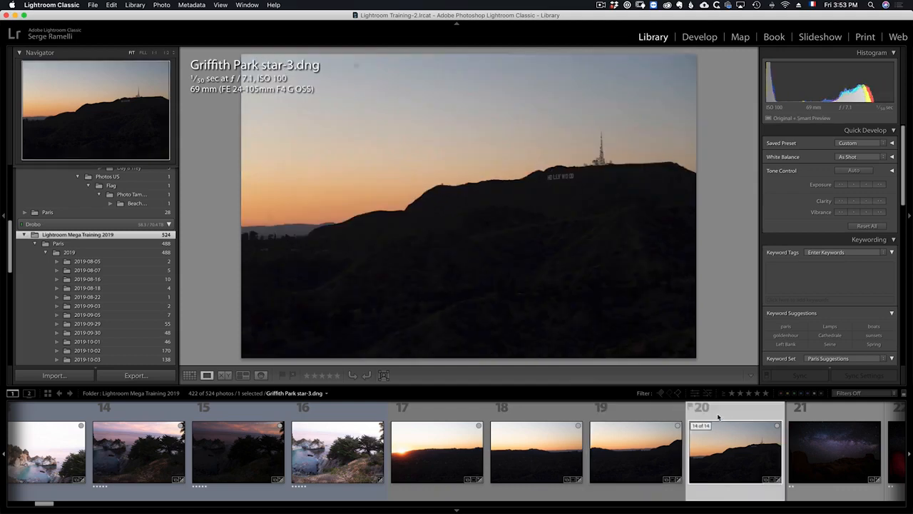
- Select the four Griffith Park sunset photos and open them in the Panorama photo merge preview
left_click(437, 418)
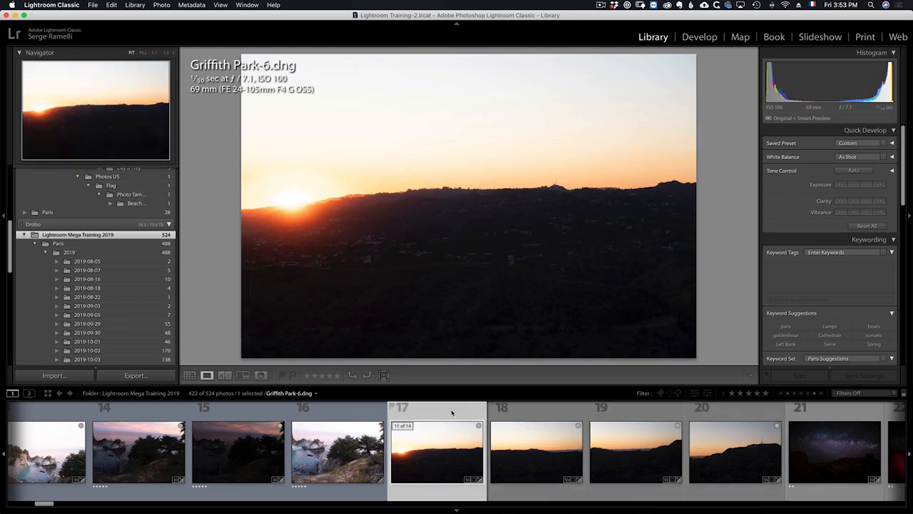
left_click(747, 416, "shift")
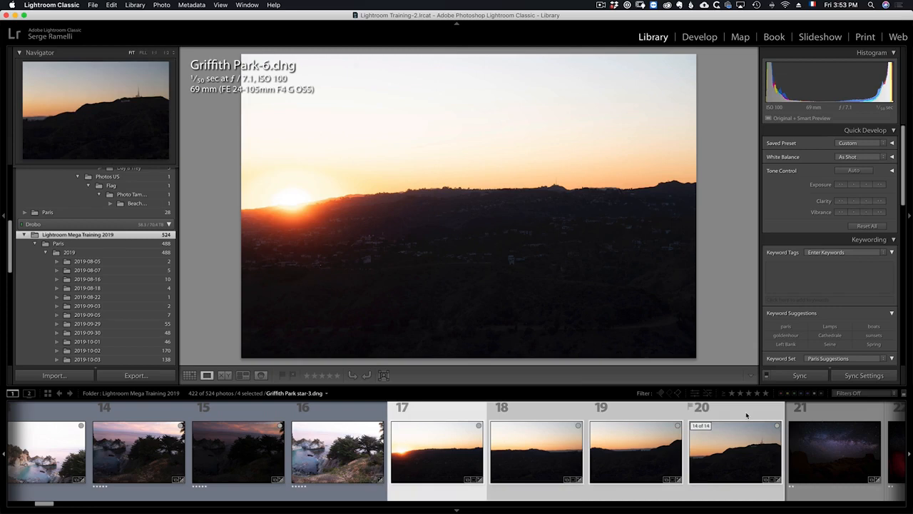
right_click(746, 415)
mouse_move(776, 314)
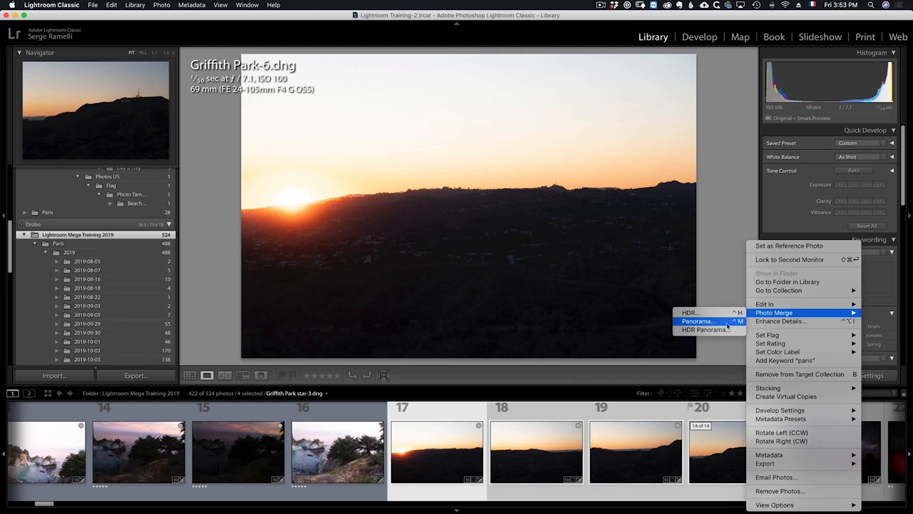
left_click(740, 321)
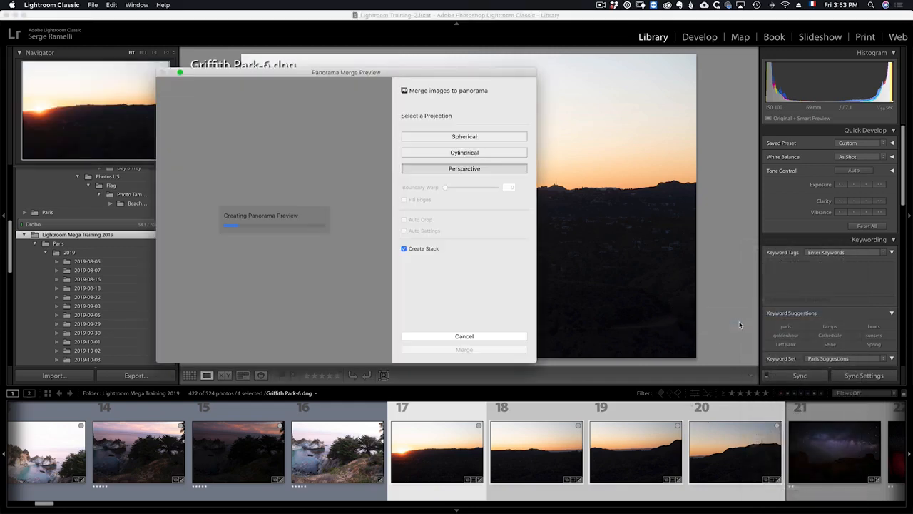
left_click_drag(416, 74, 494, 68)
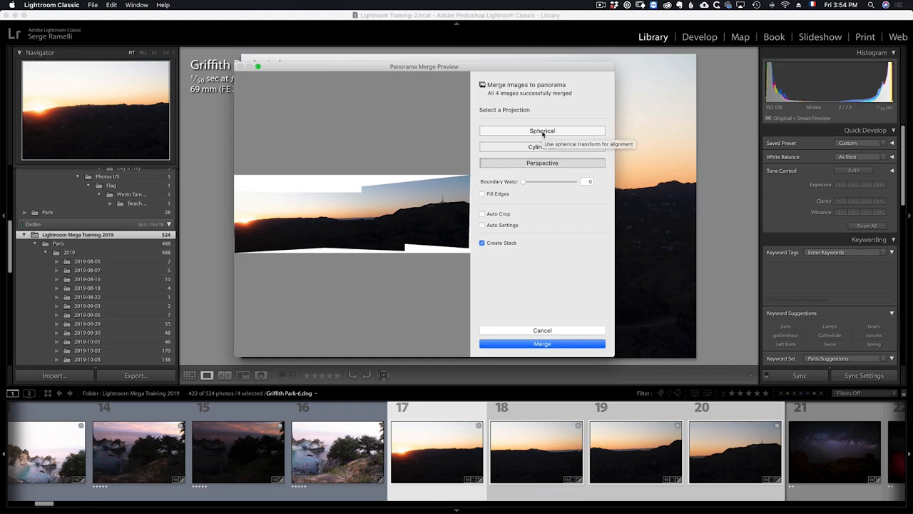
- Compare the Spherical, Cylindrical and Perspective projections for the panorama and settle on Cylindrical
left_click(542, 132)
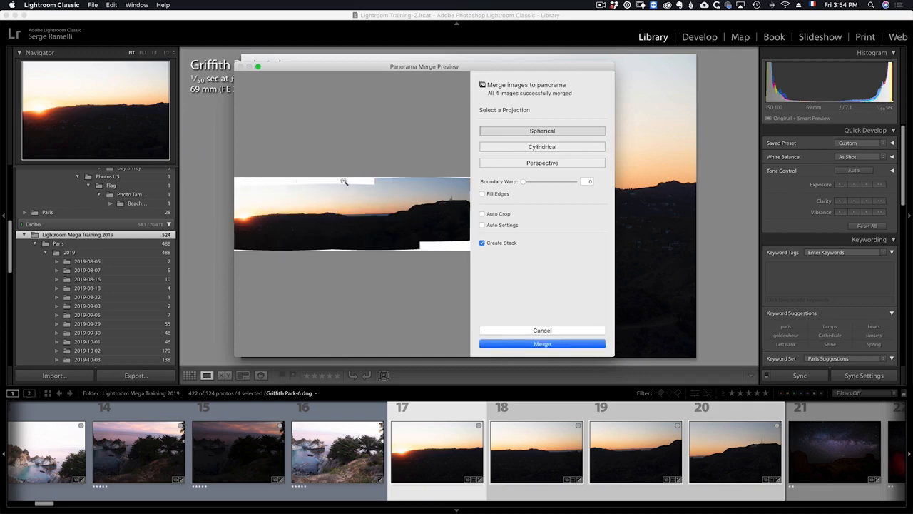
left_click(552, 148)
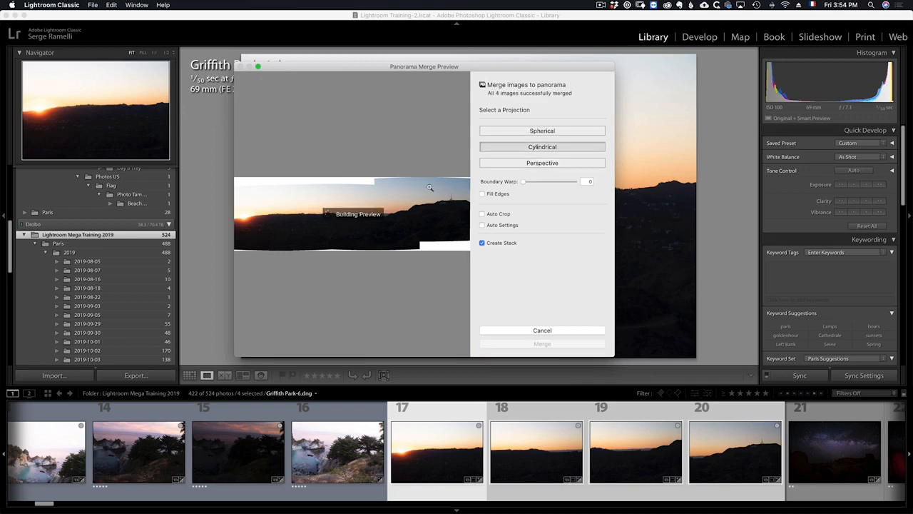
left_click(541, 163)
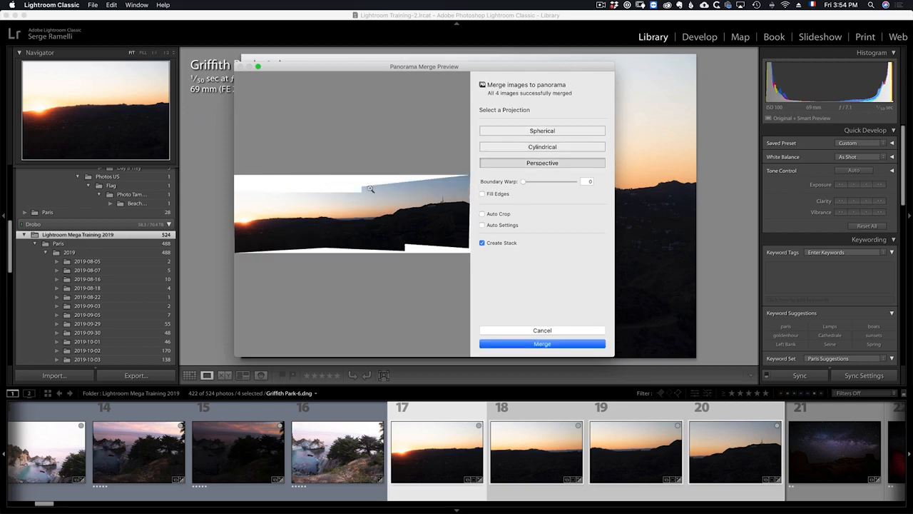
left_click(560, 130)
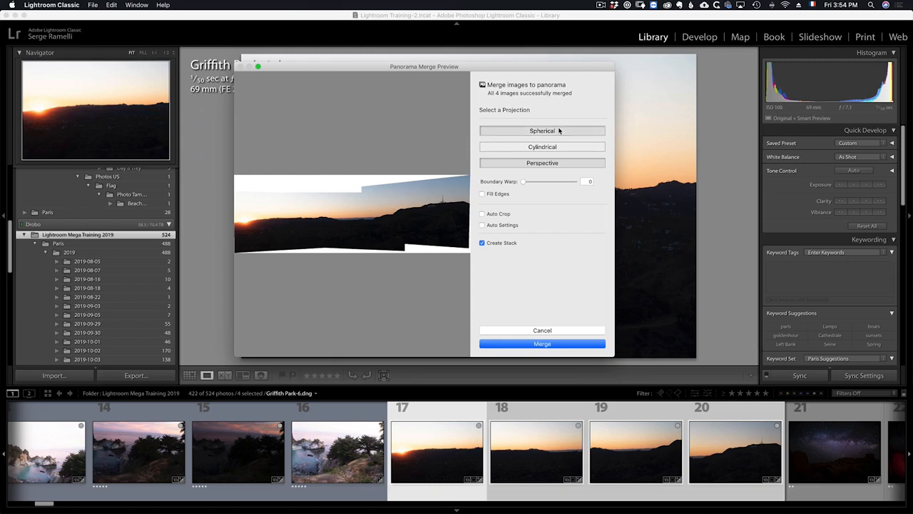
left_click(553, 147)
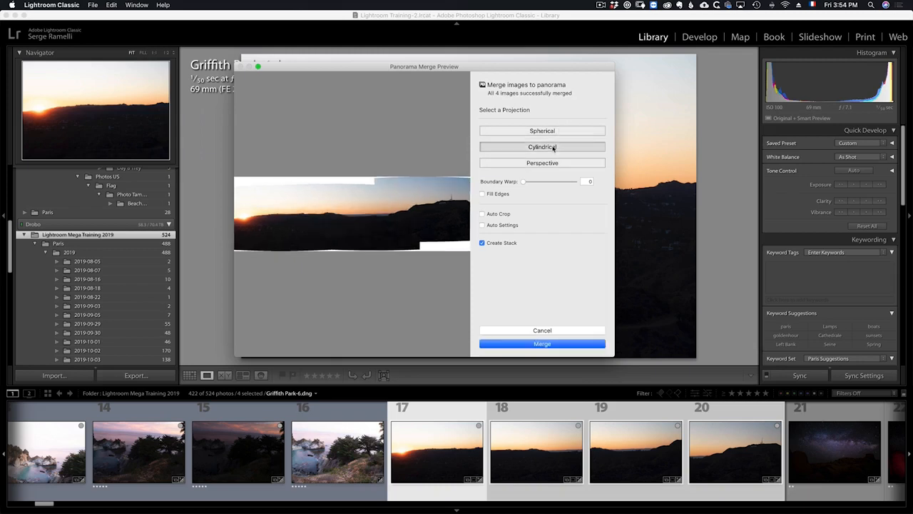
left_click(550, 131)
left_click(547, 149)
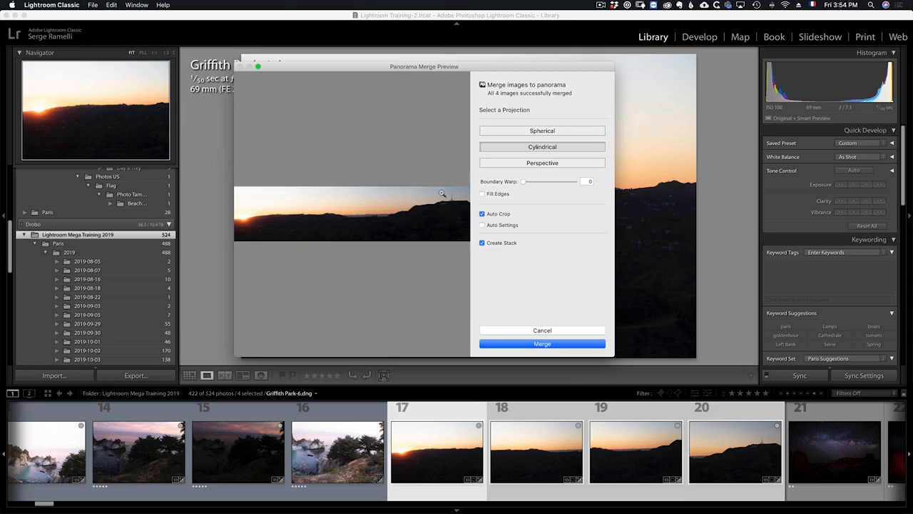
- Try Auto Crop and Boundary Warp on the panorama preview, leaving Auto Crop off and Boundary Warp at 0
left_click(498, 214)
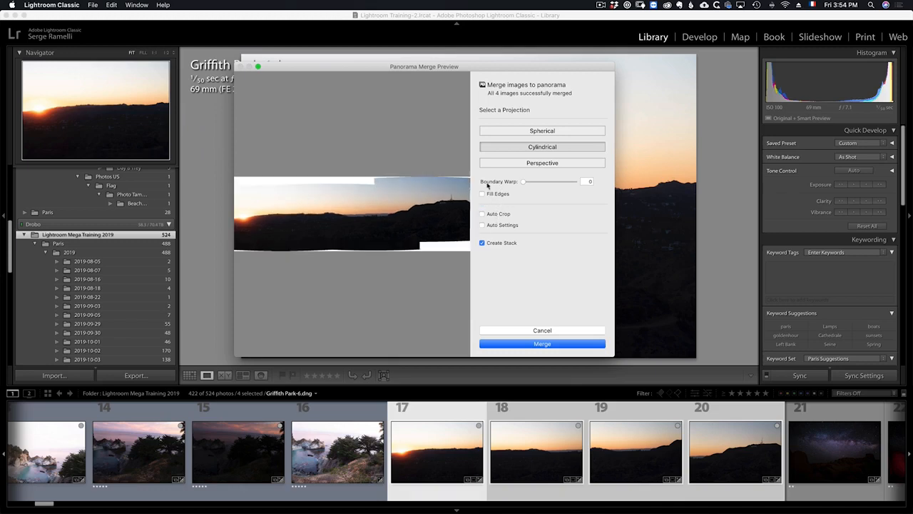
left_click_drag(523, 184, 387, 179)
left_click_drag(525, 182, 486, 184)
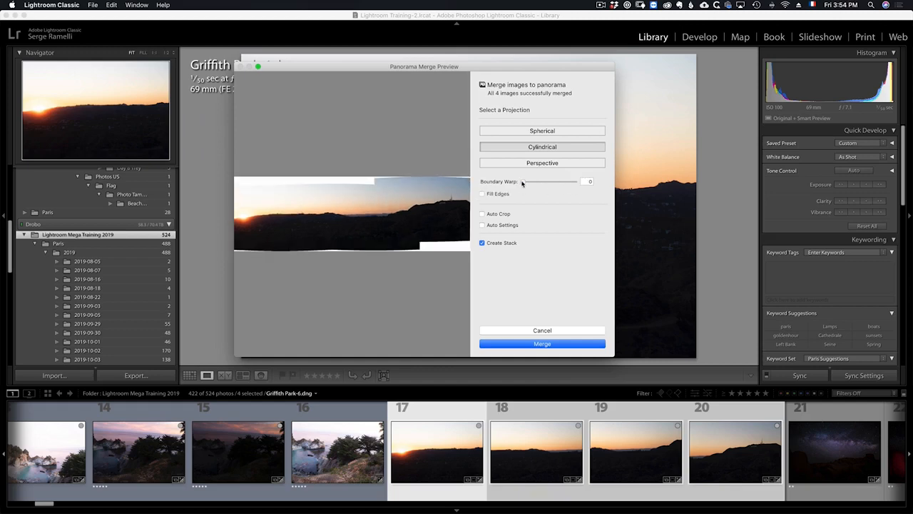
- Enable Fill Edges for the Cylindrical panorama and merge the four photos
left_click(482, 194)
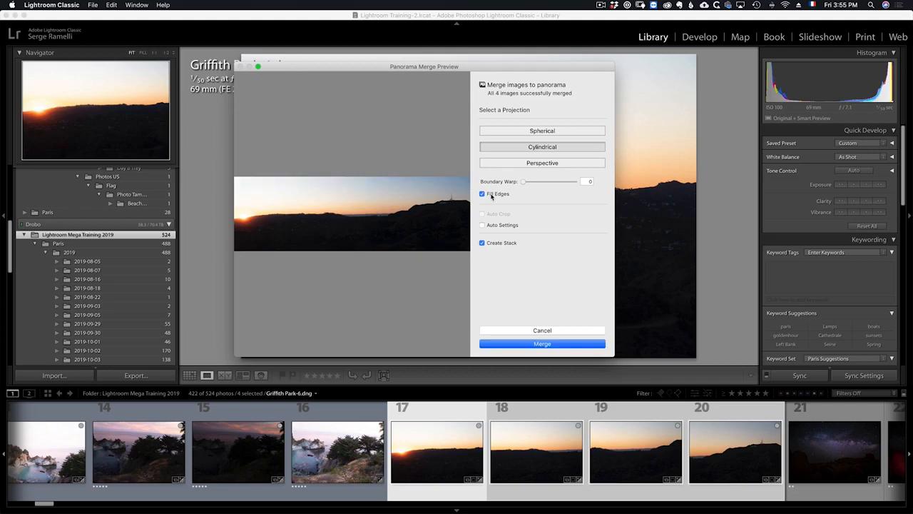
left_click(482, 194)
left_click(491, 195)
left_click(540, 344)
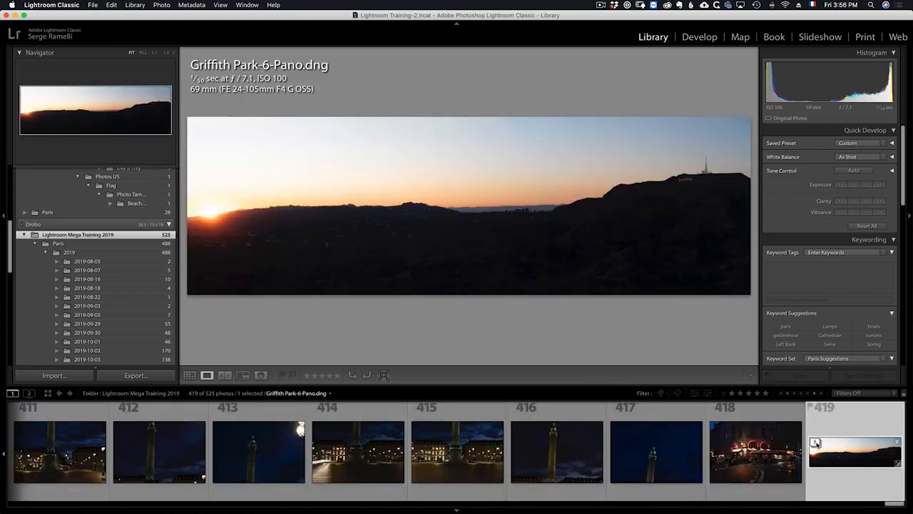
- Expand the new panorama's stack and reopen the Panorama Merge preview for its four source photos
left_click(817, 443)
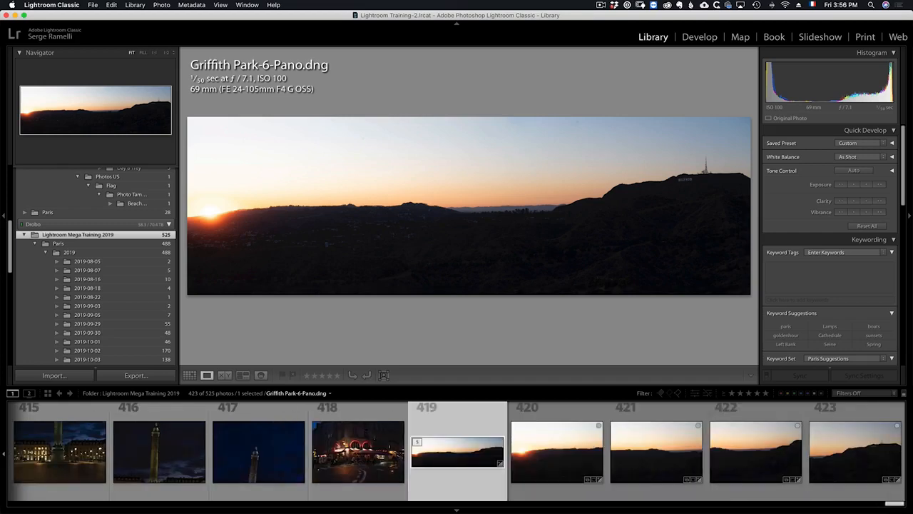
left_click(556, 451)
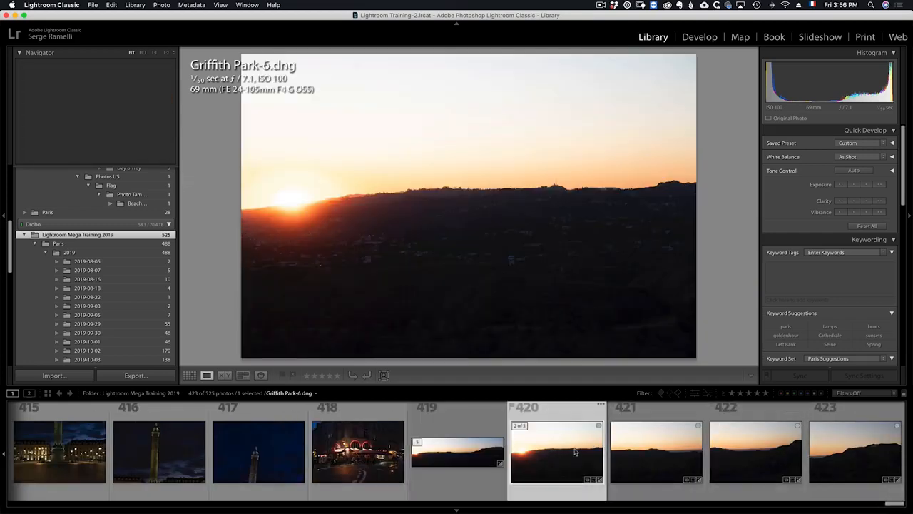
left_click(870, 454, "shift")
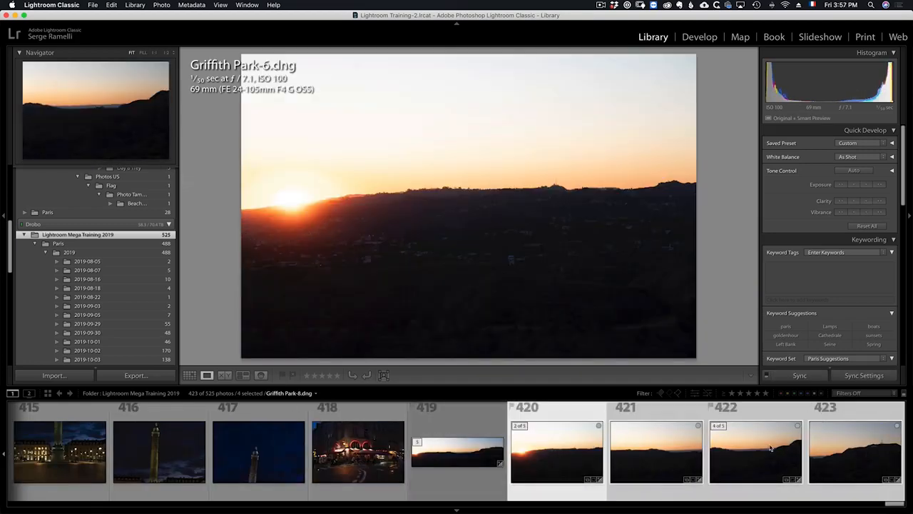
right_click(795, 446)
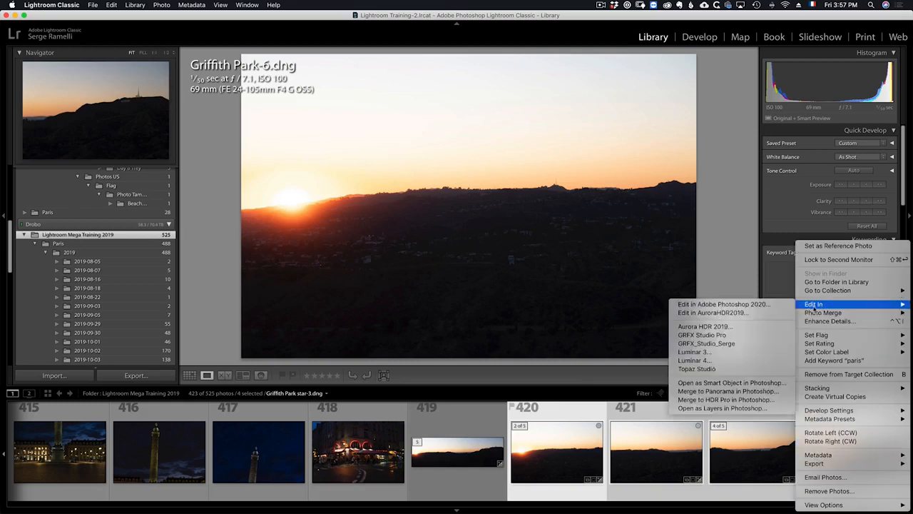
mouse_move(820, 312)
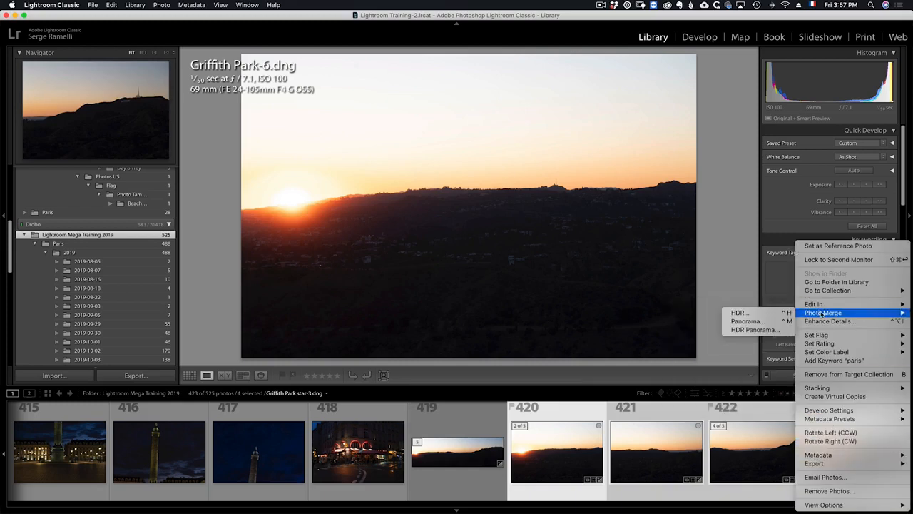
left_click(767, 321)
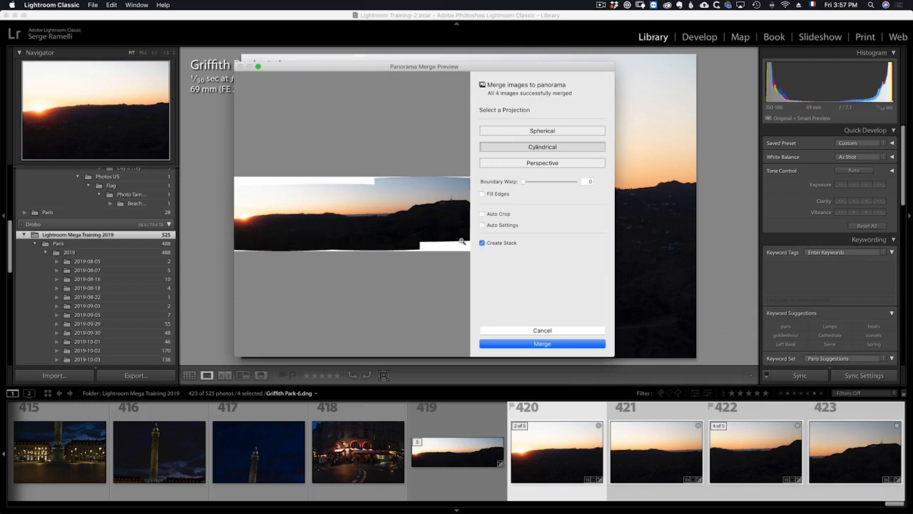
left_click(560, 343)
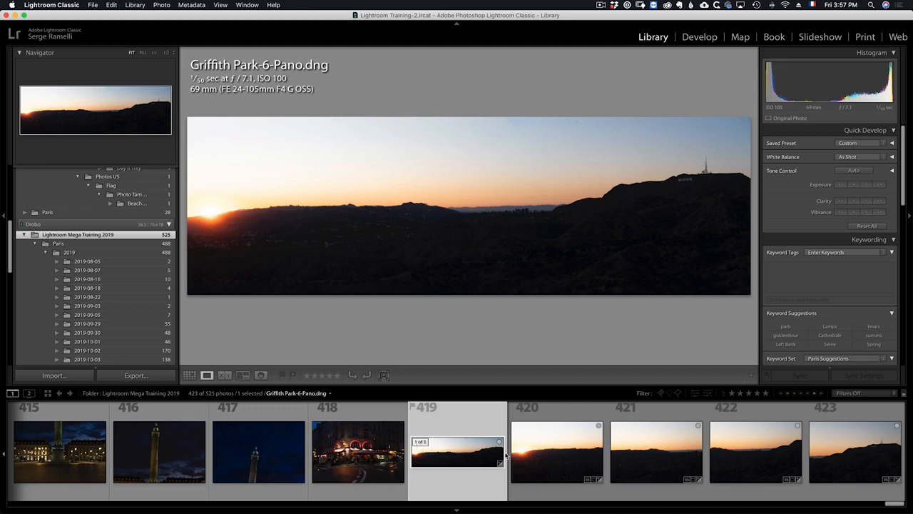
- Look through the source photos beside the panorama and collapse them back into its stack
left_click(556, 449)
key("Right")
key("Right")
key("Right")
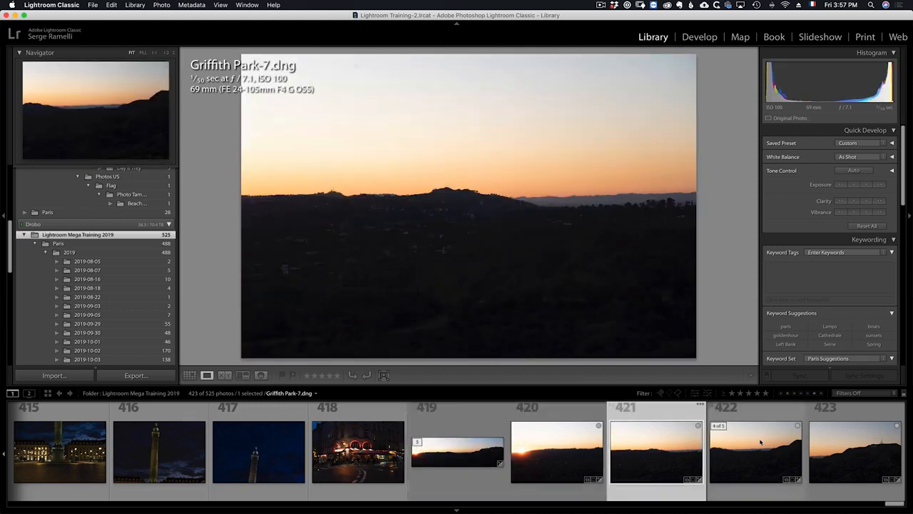
left_click(440, 435)
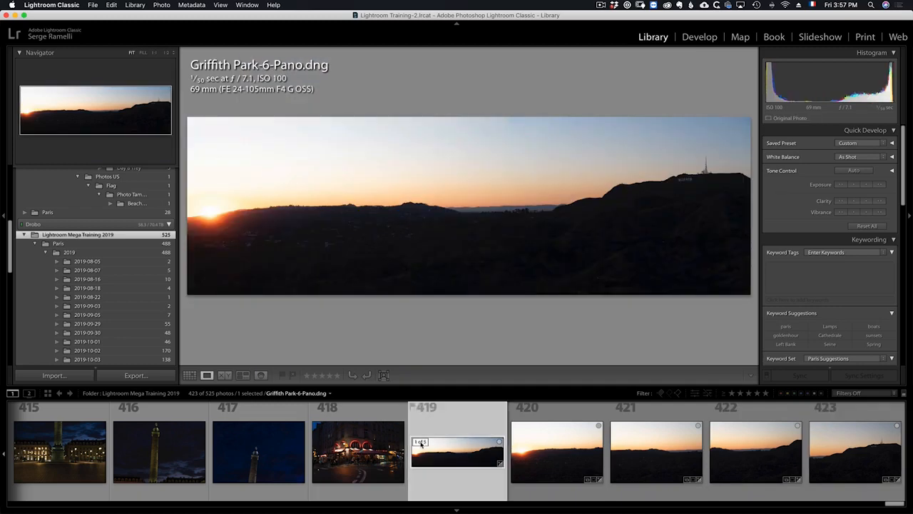
left_click(421, 442)
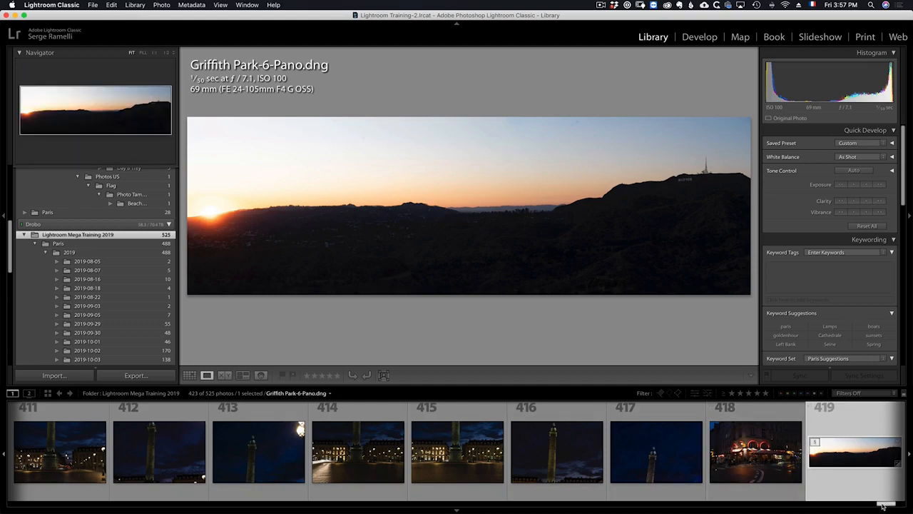
left_click_drag(887, 505, 892, 506)
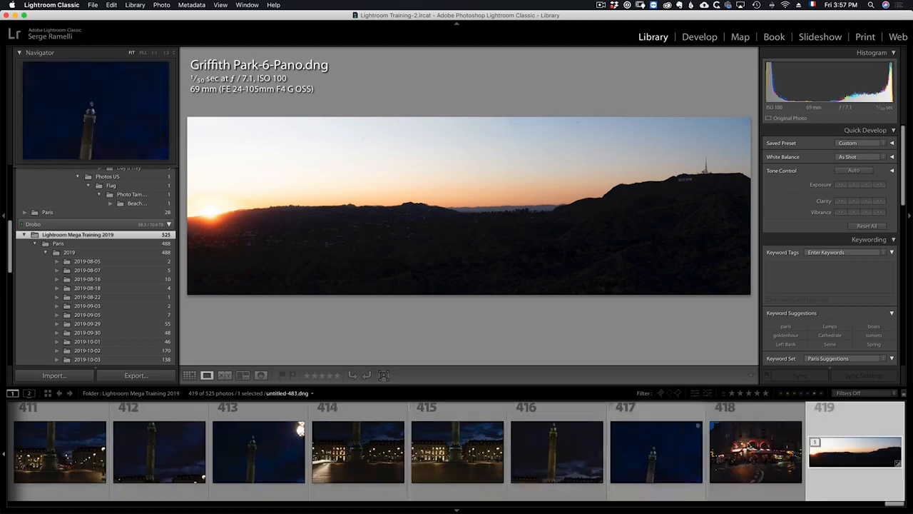
- Open the merged panorama in the Develop module and set Shadows to +100
left_click(689, 36)
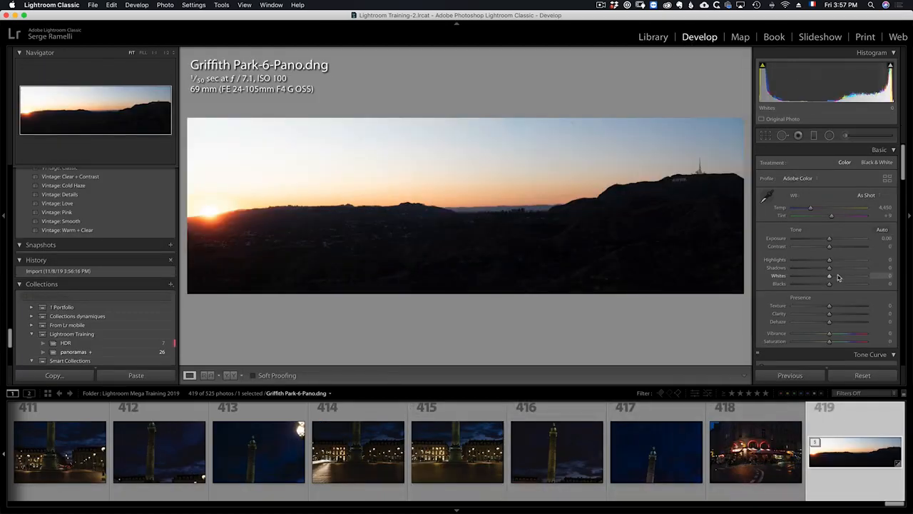
left_click_drag(830, 267, 890, 269)
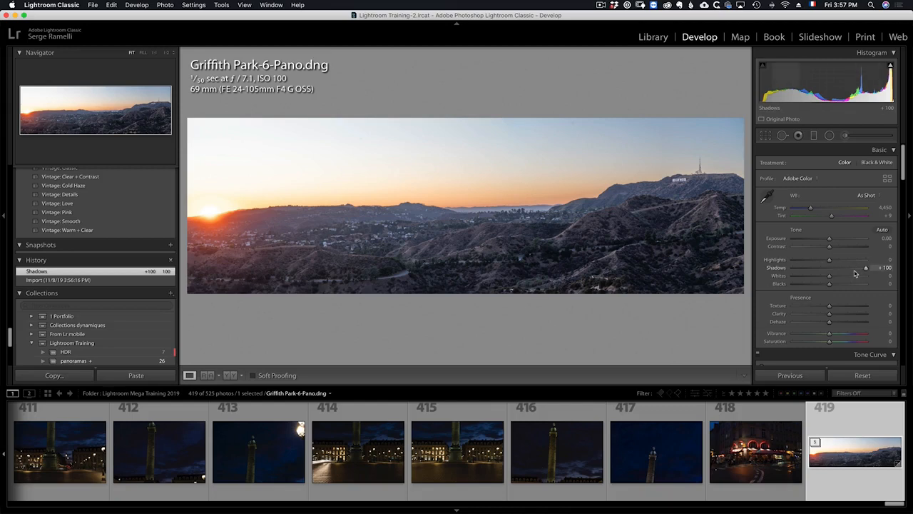
- Check the panorama against its unedited version, and set Highlights to −39 and Blacks to −42
key("backslash")
key("backslash")
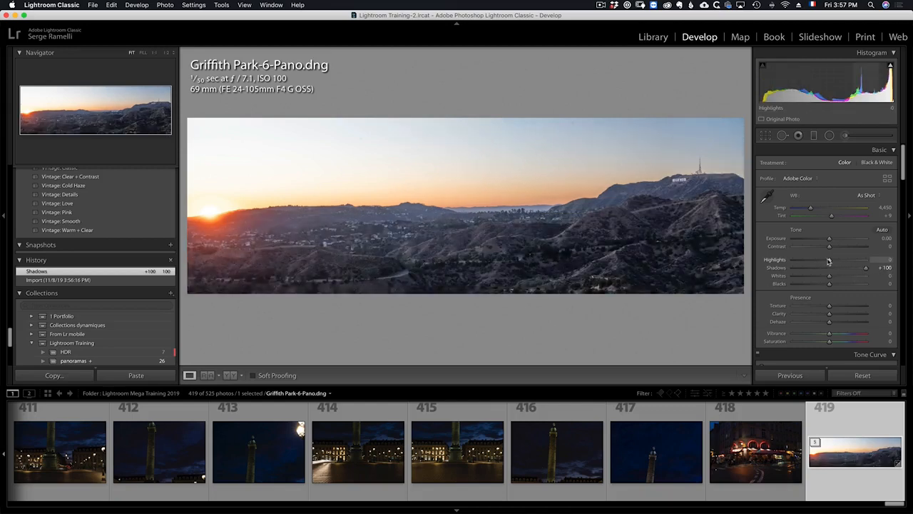
left_click_drag(828, 261, 792, 260)
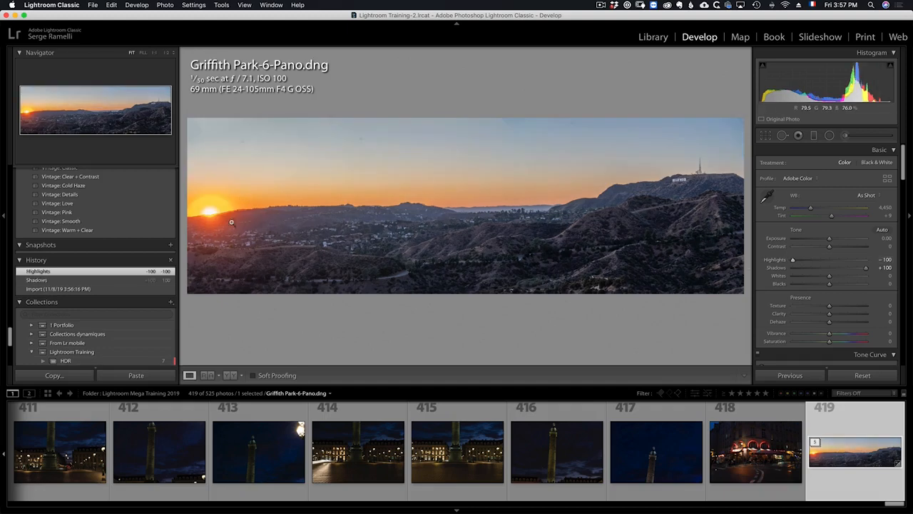
left_click(804, 260)
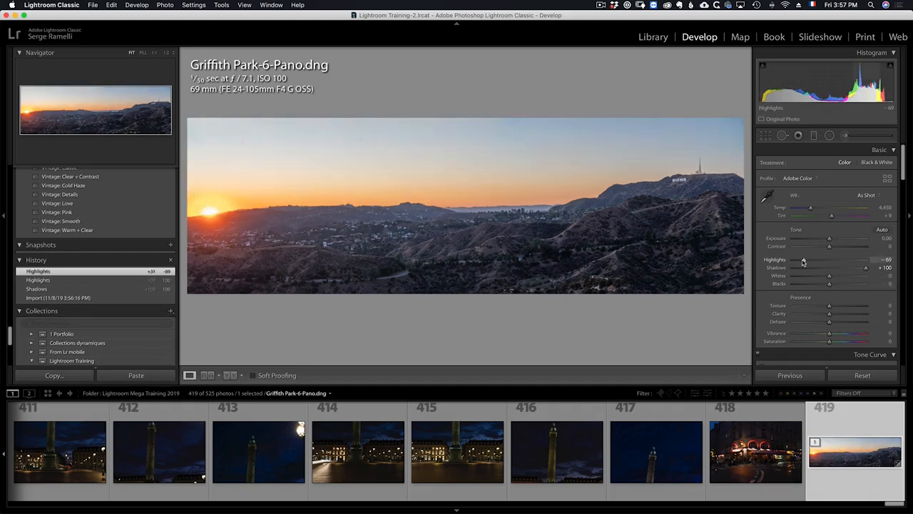
left_click_drag(803, 261, 816, 287)
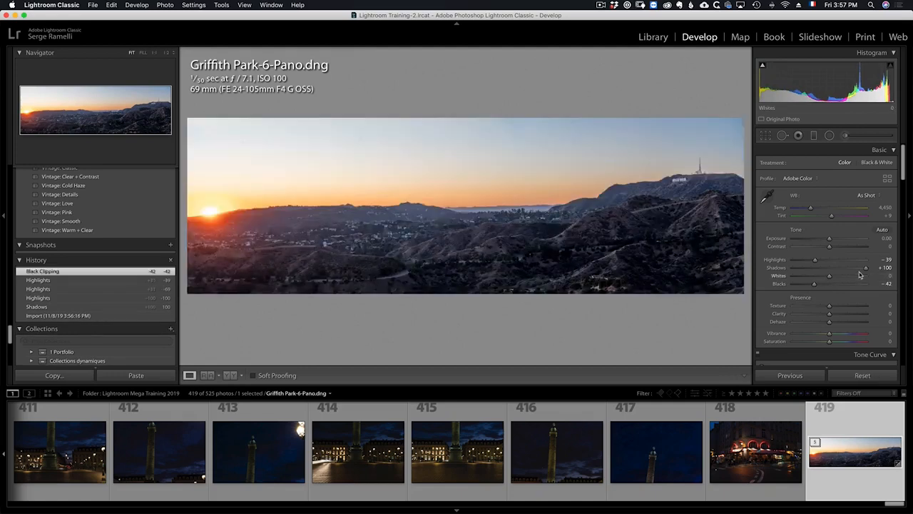
- Adjust the panorama's tone with Whites +3, Exposure −0.60, Highlights −14 and Contrast +35
key("alt")
left_click_drag(831, 277, 833, 279)
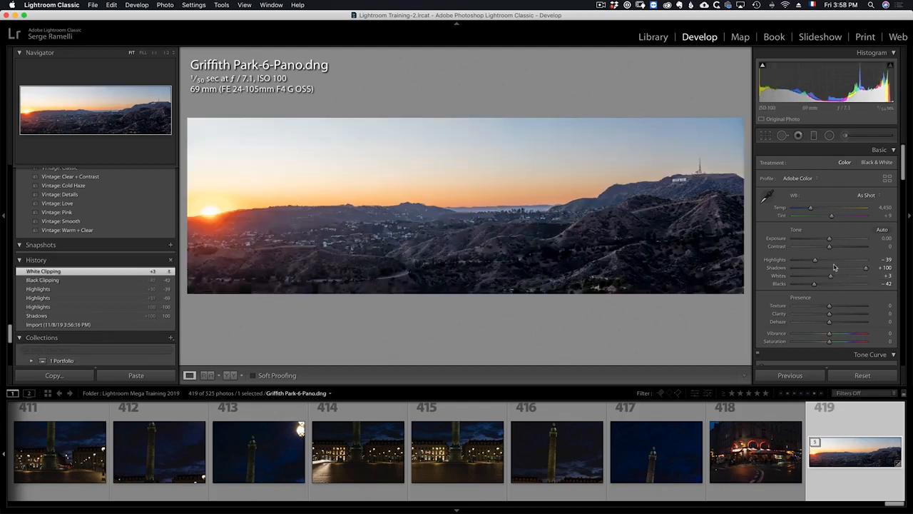
left_click_drag(830, 241, 824, 260)
left_click(842, 247)
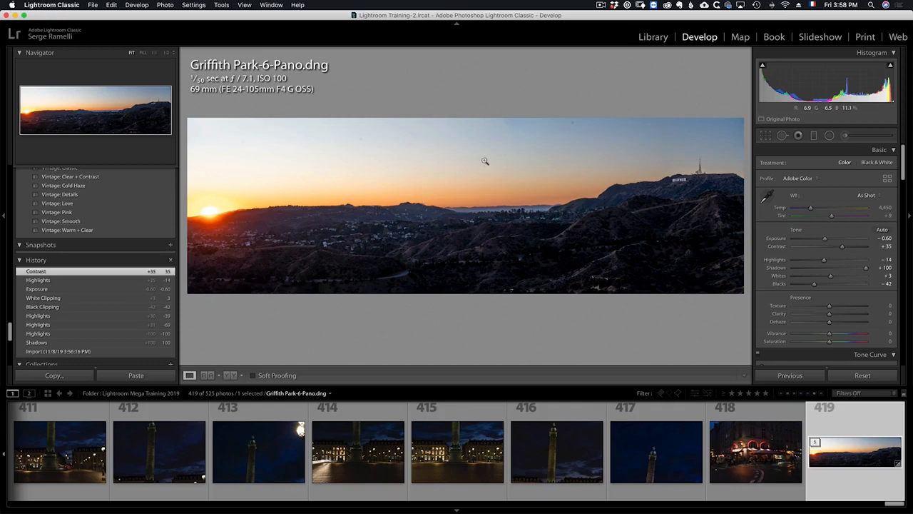
- Switch the white balance to Daylight and set Tint to +23
left_click(866, 196)
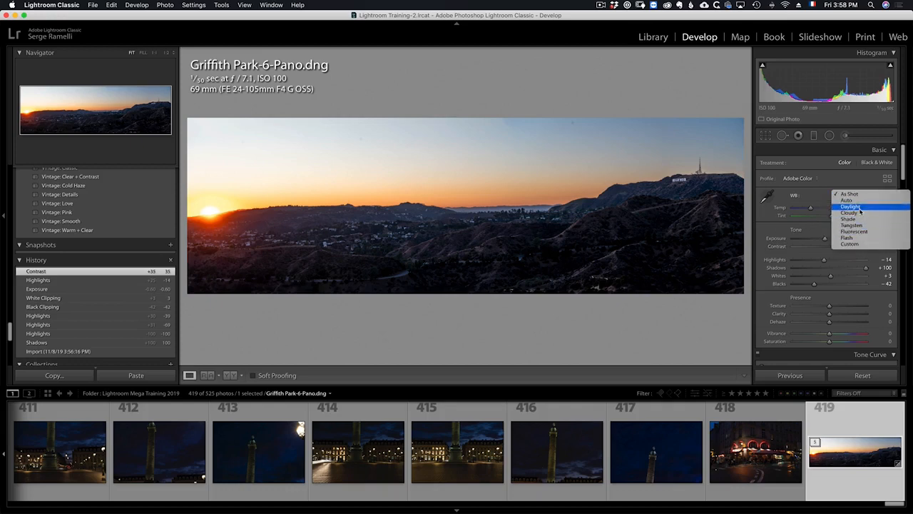
left_click(859, 207)
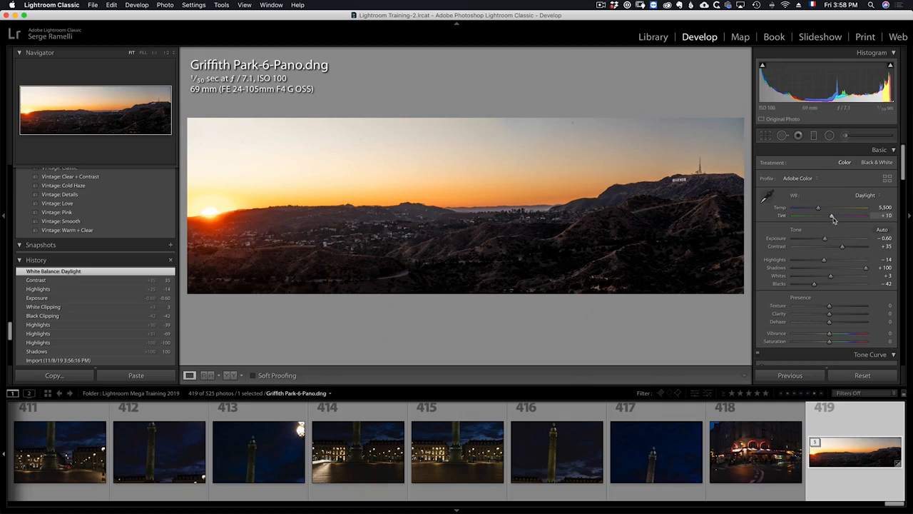
left_click_drag(834, 219, 838, 220)
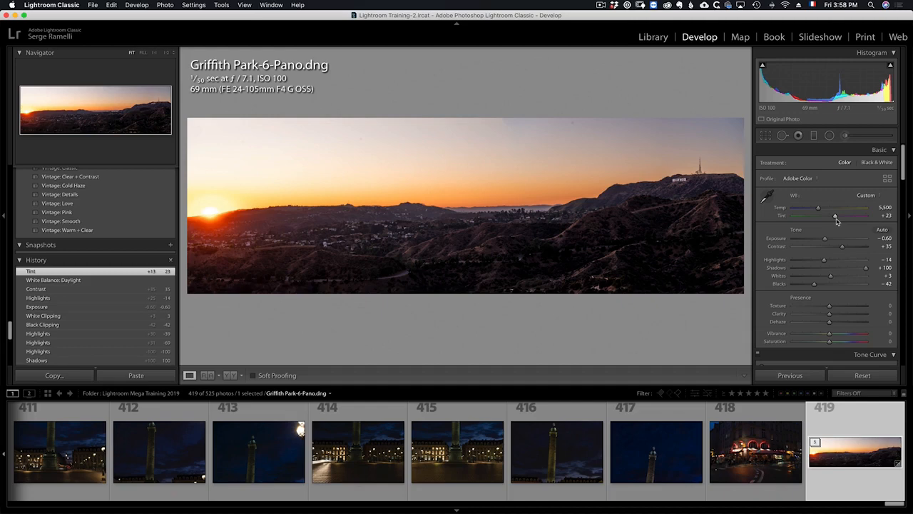
- Heal a spot in the sky beside the tower on the hill using Spot Removal at size 76
key("q")
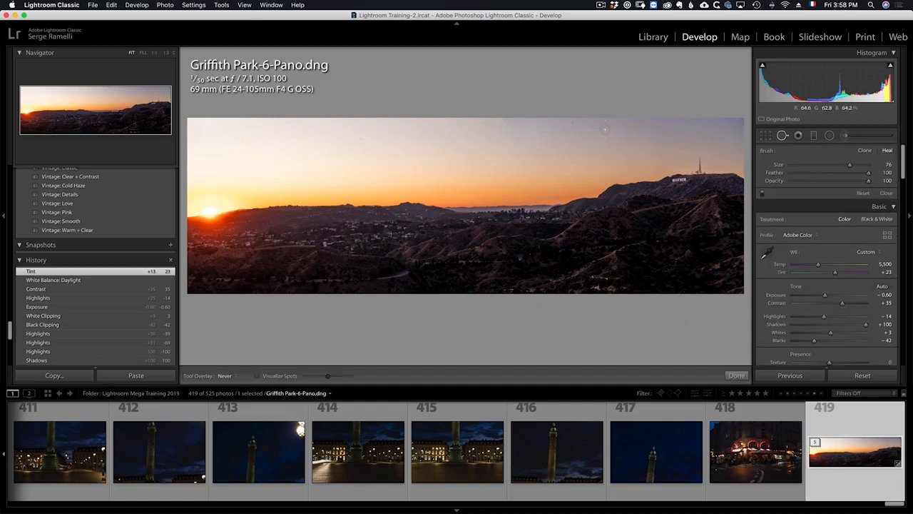
left_click(687, 169)
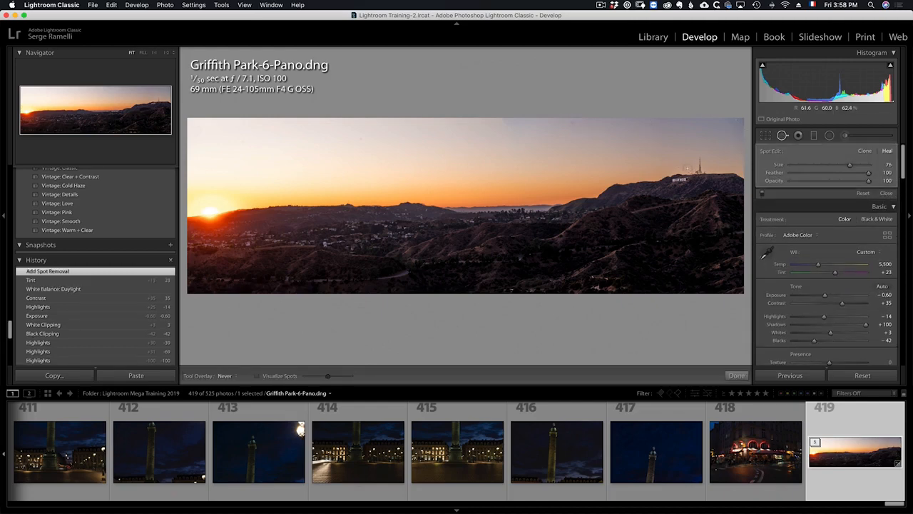
left_click(887, 192)
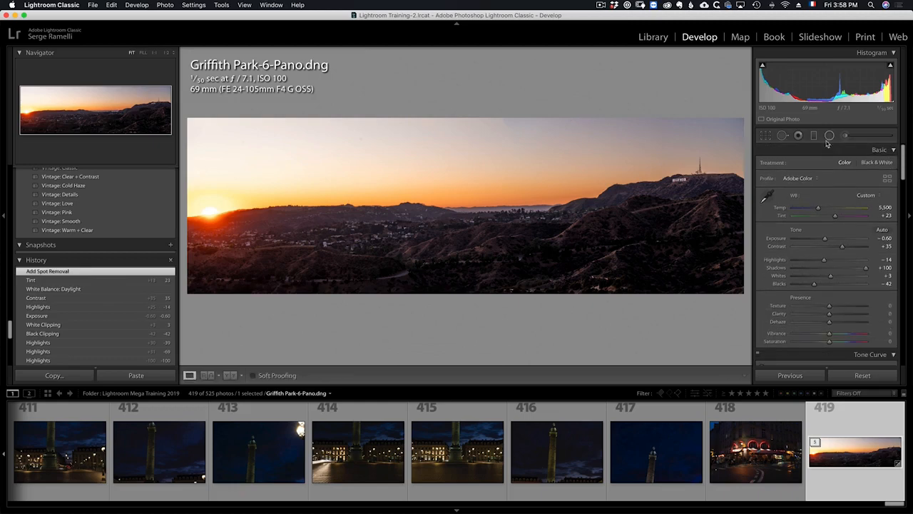
- Start a new graduated filter for the sky
left_click(815, 137)
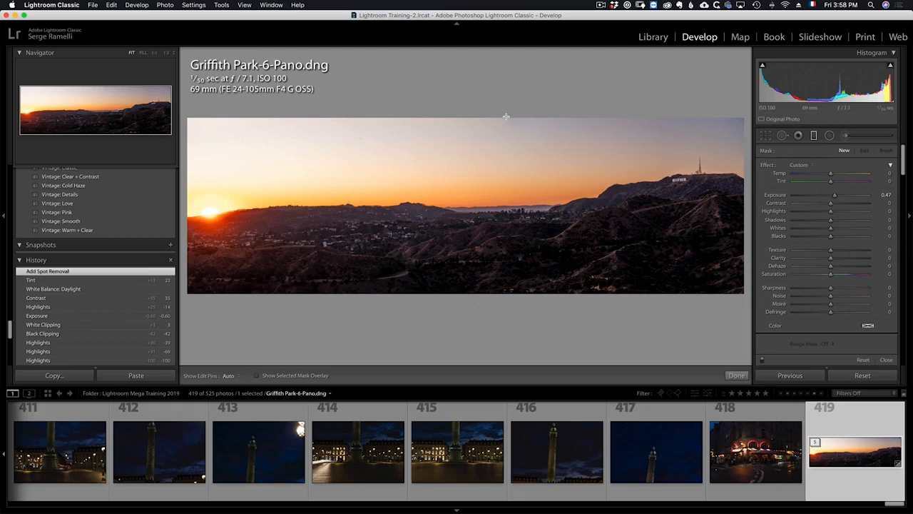
key("v")
key("z")
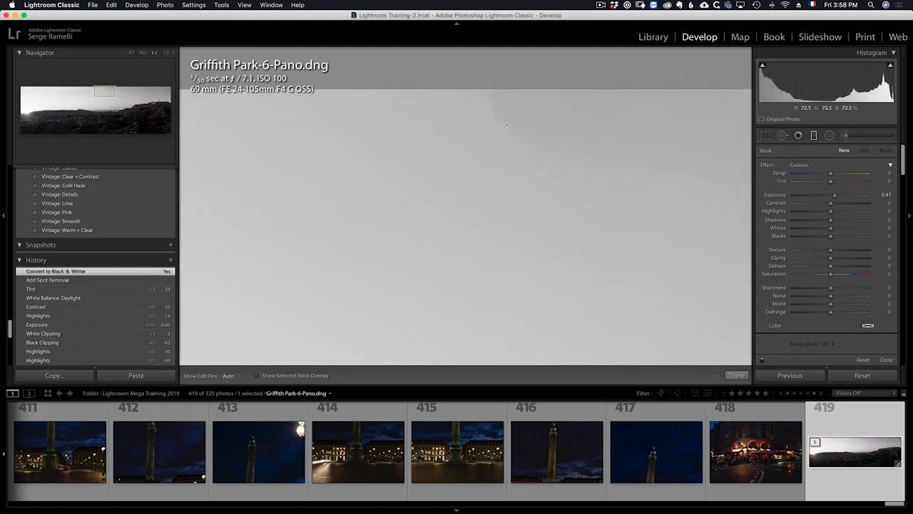
key("z")
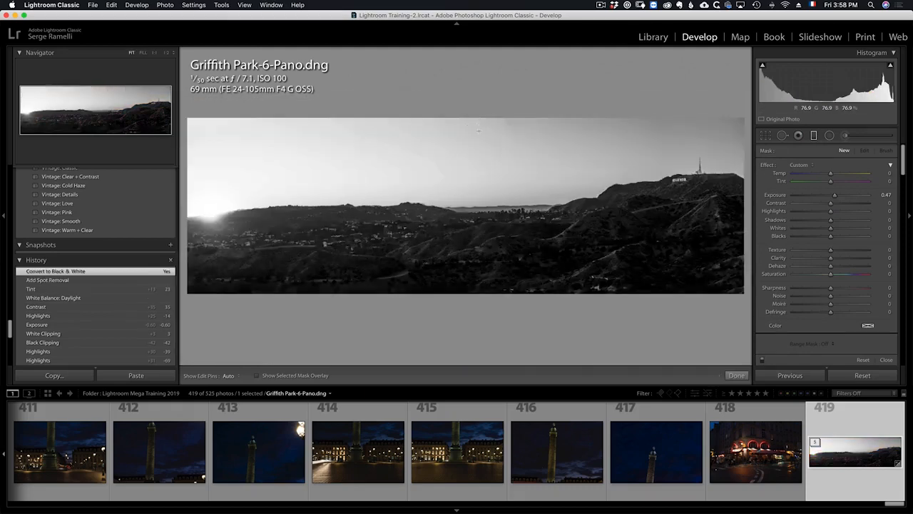
key("super+z")
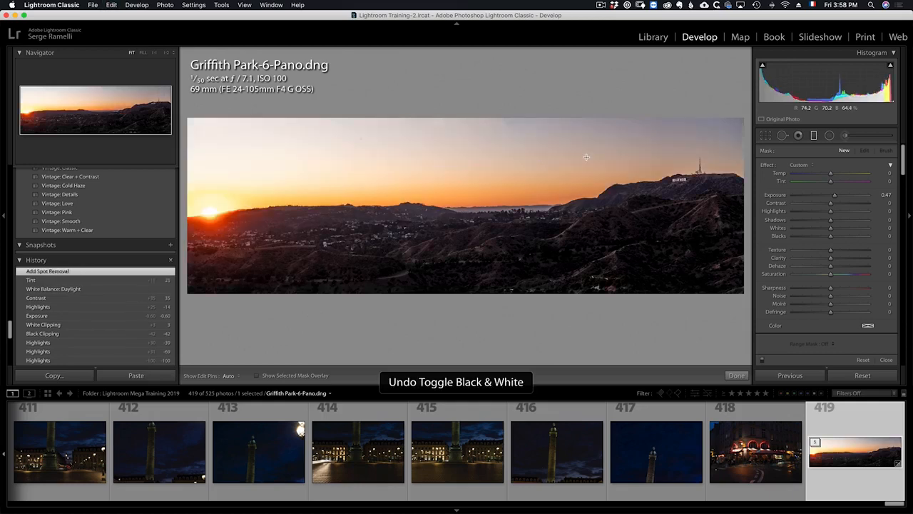
- Add a graduated filter from the top of the sky down to the horizon with Exposure −0.74 and Temp −11
left_click_drag(504, 126, 504, 189)
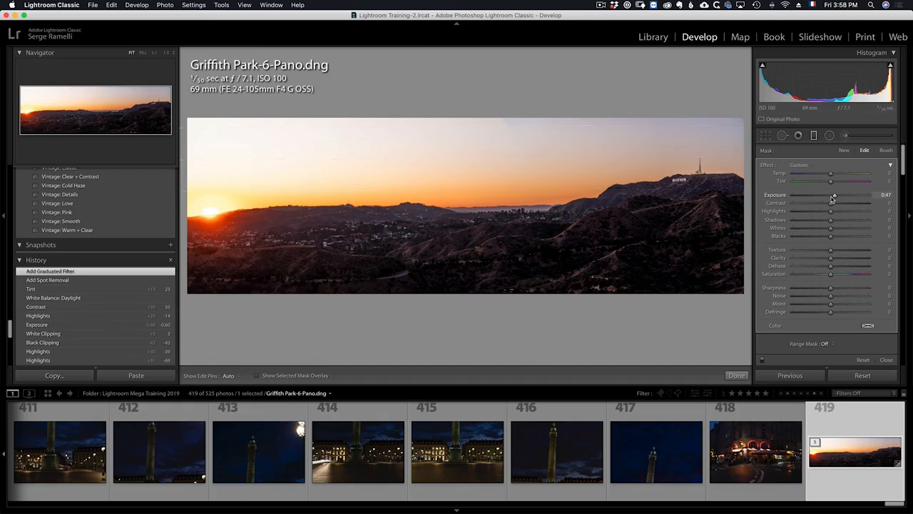
left_click_drag(835, 195, 824, 198)
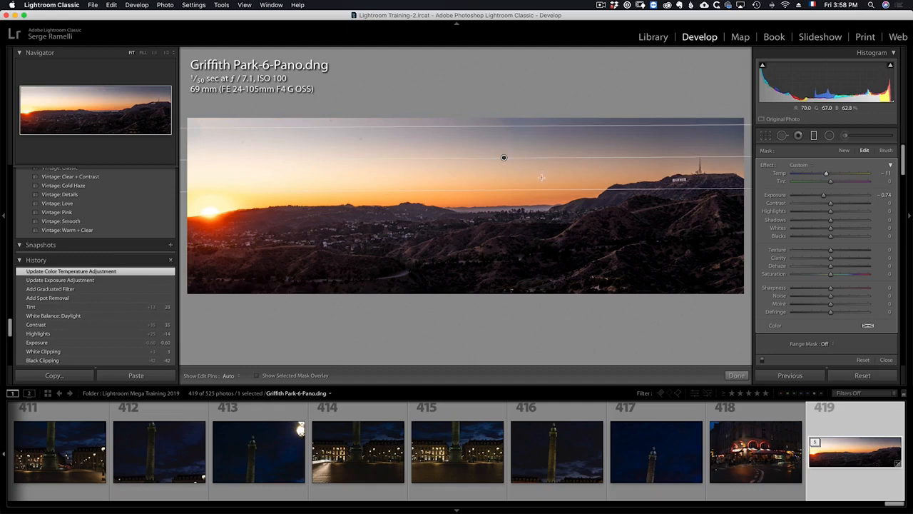
mouse_move(502, 159)
left_mouse_down()
mouse_move(502, 167)
mouse_move(497, 155)
left_mouse_up()
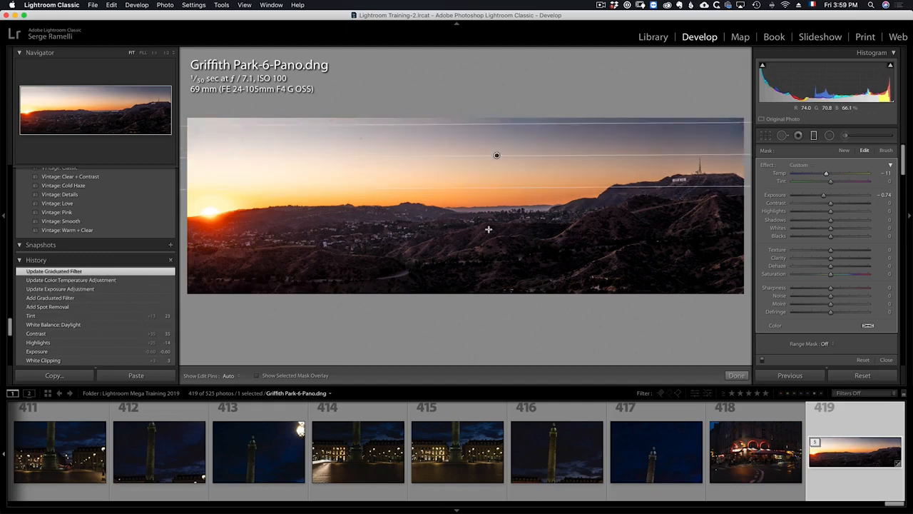
- Add a second graduated filter over the lowest part of the foreground, and set the sky filter to Temp −15 and Exposure −0.71
left_click_drag(484, 284, 484, 236)
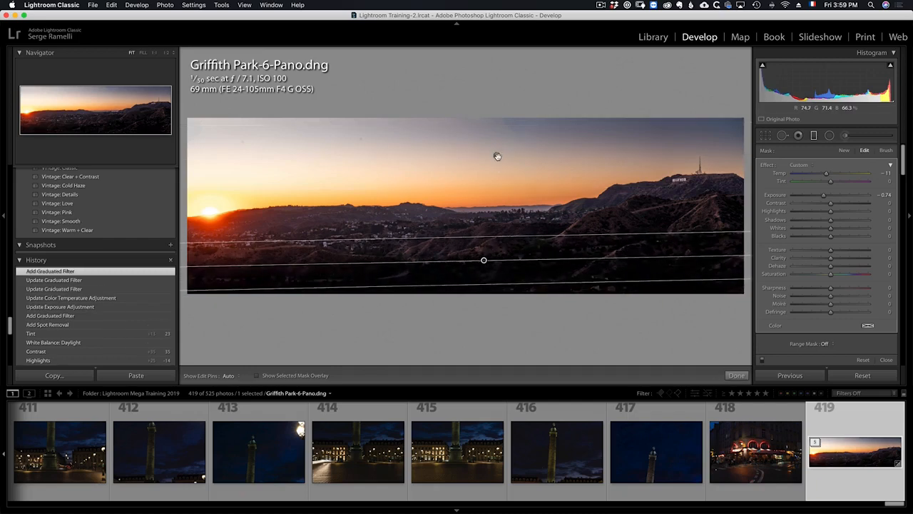
left_click(497, 155)
left_click_drag(484, 260, 488, 280)
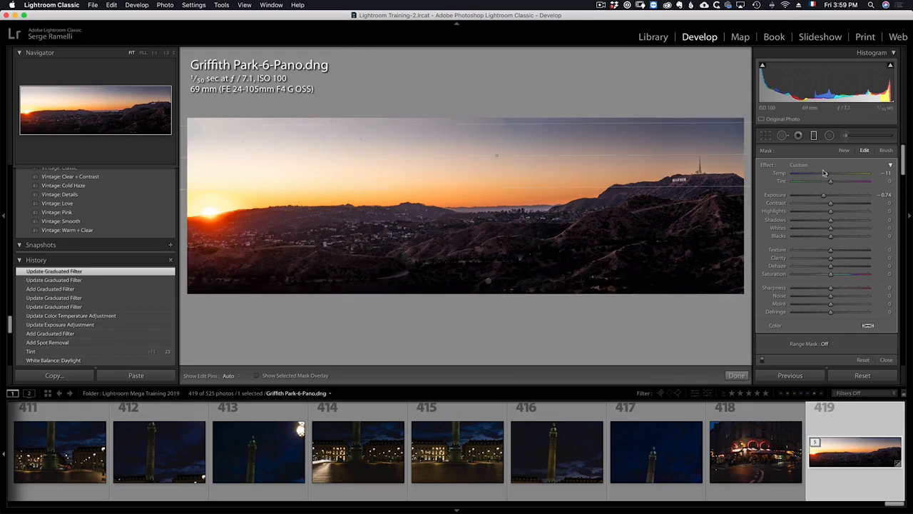
left_click_drag(823, 196, 823, 195)
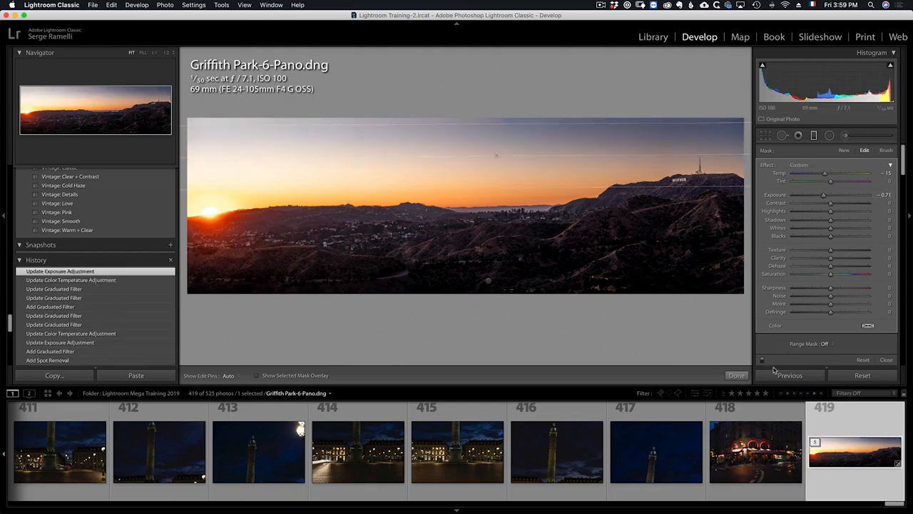
left_click(736, 375)
- Heal the dust spots across the upper middle and left of the sky using Spot Removal at size 76
key("q")
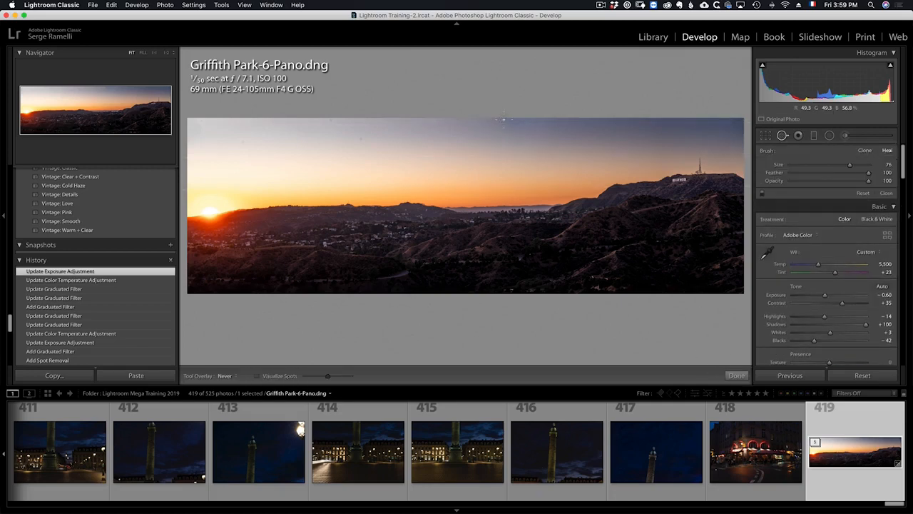
left_click_drag(503, 120, 512, 130)
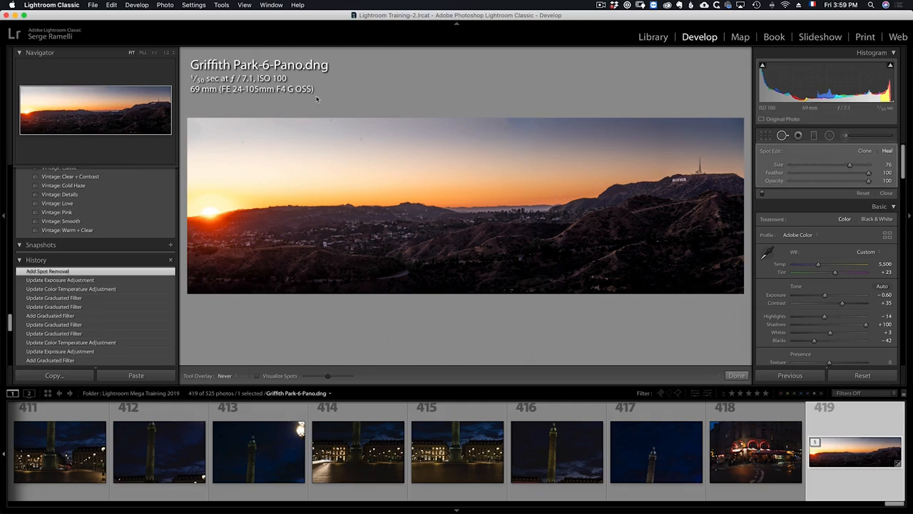
left_click(331, 124)
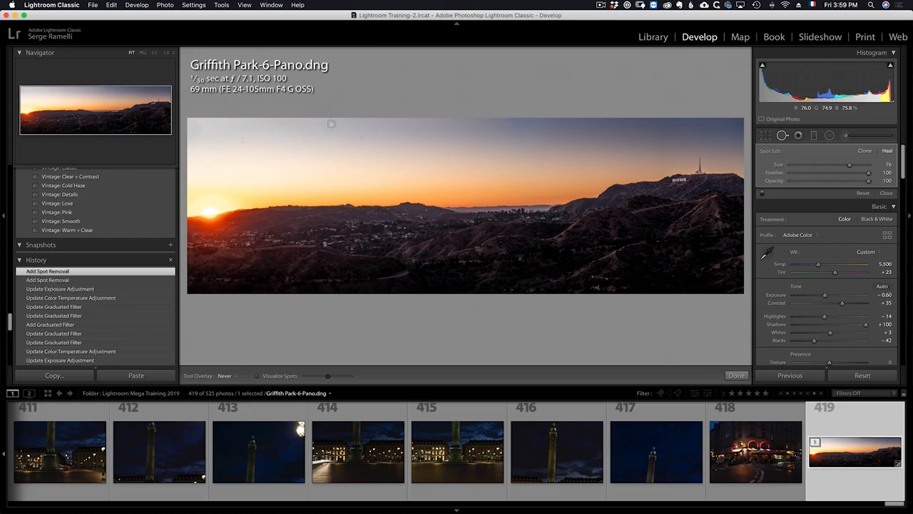
left_click(307, 125)
left_click(290, 145)
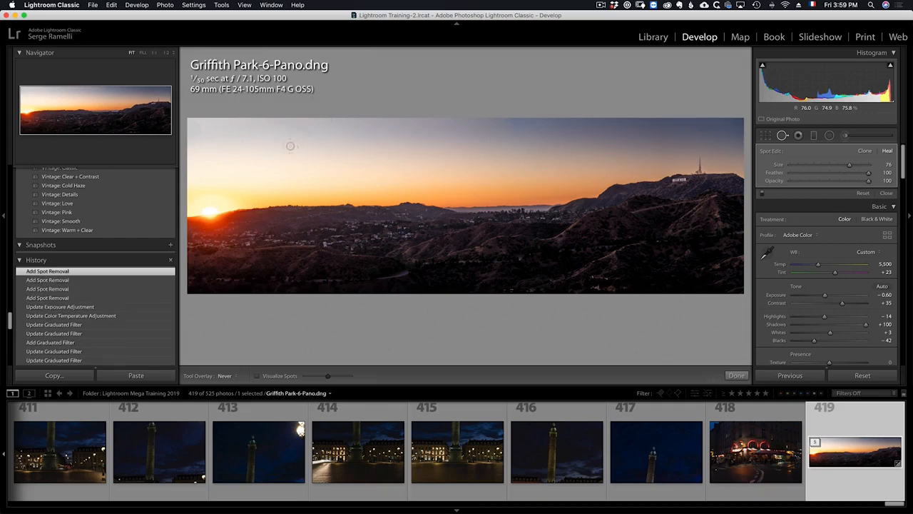
left_click(200, 122)
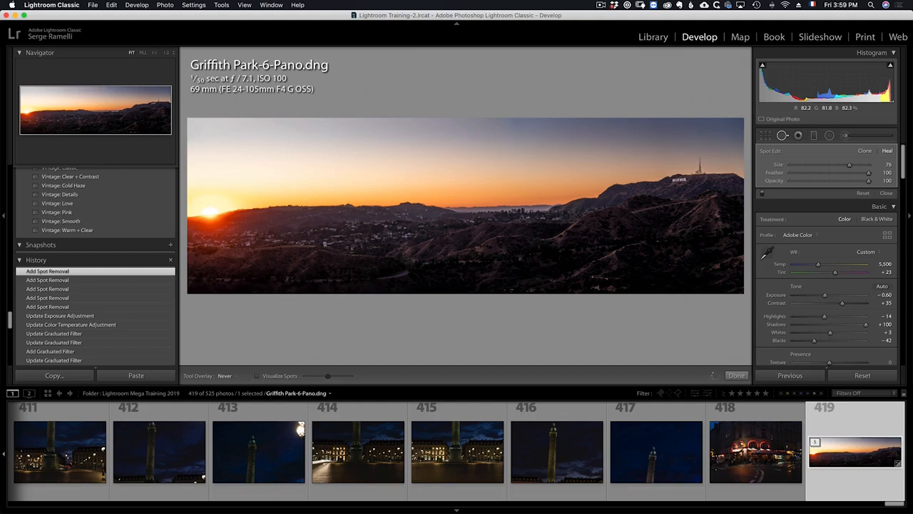
left_click(888, 194)
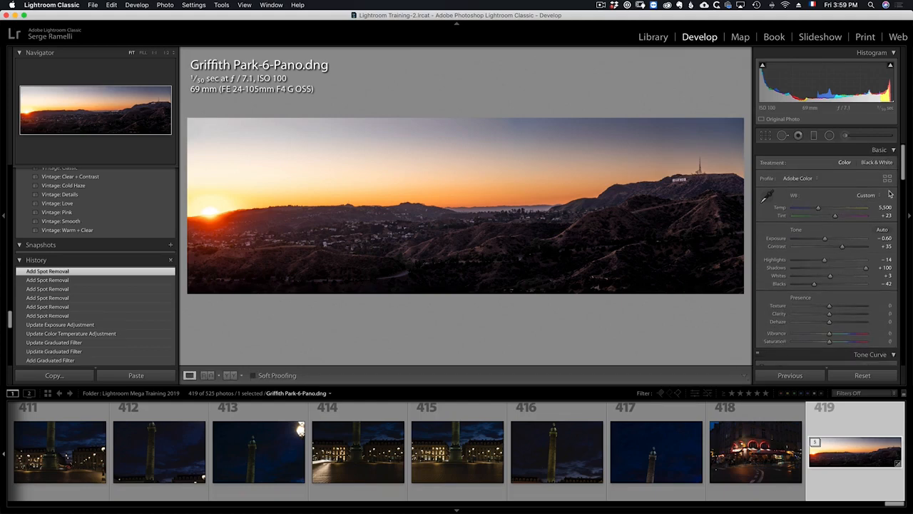
- Set Contrast to +37, Texture to +21 and Clarity to +14 for the whole panorama
left_click_drag(841, 246, 843, 248)
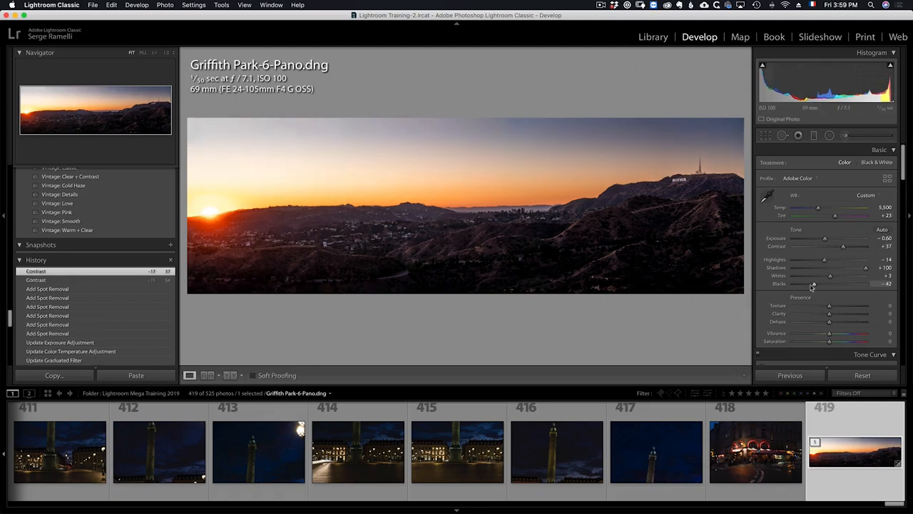
left_click_drag(829, 305, 836, 313)
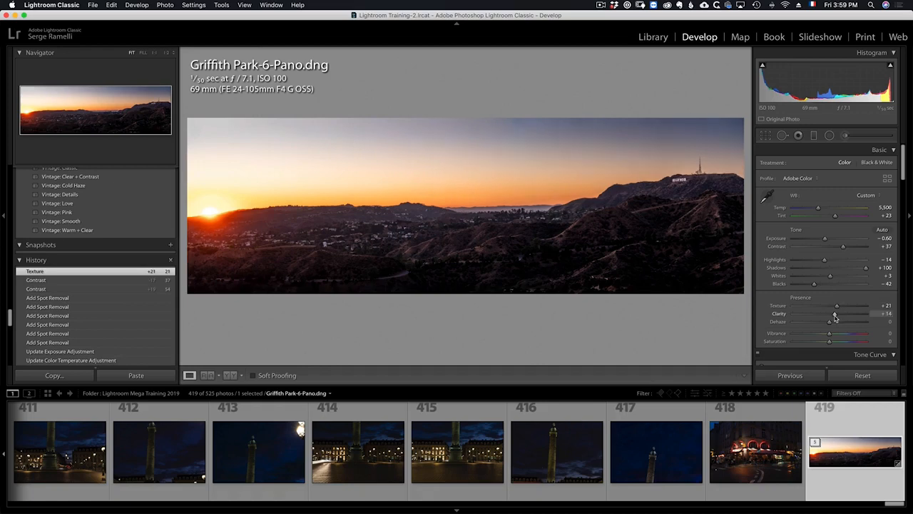
- Add a wide inverted radial filter around the setting sun with Temp 35 and Exposure 0.26
left_click(829, 135)
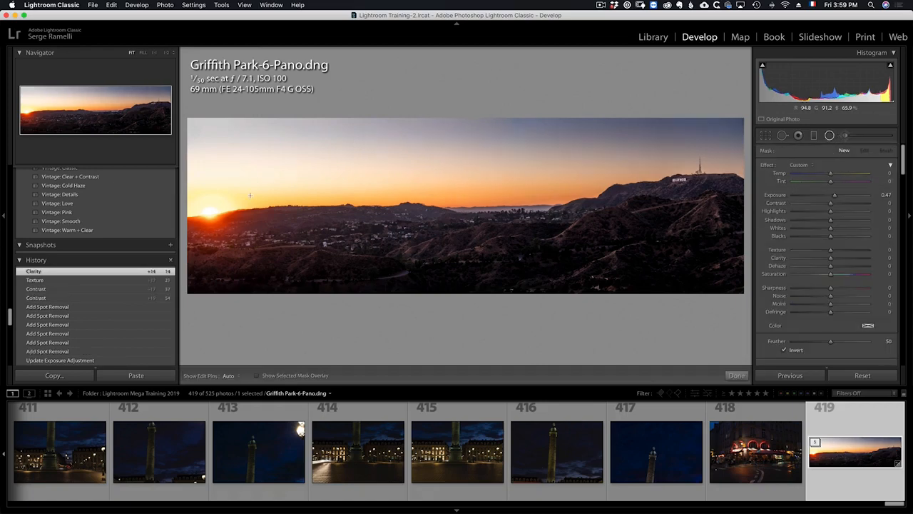
left_click_drag(250, 195, 531, 235)
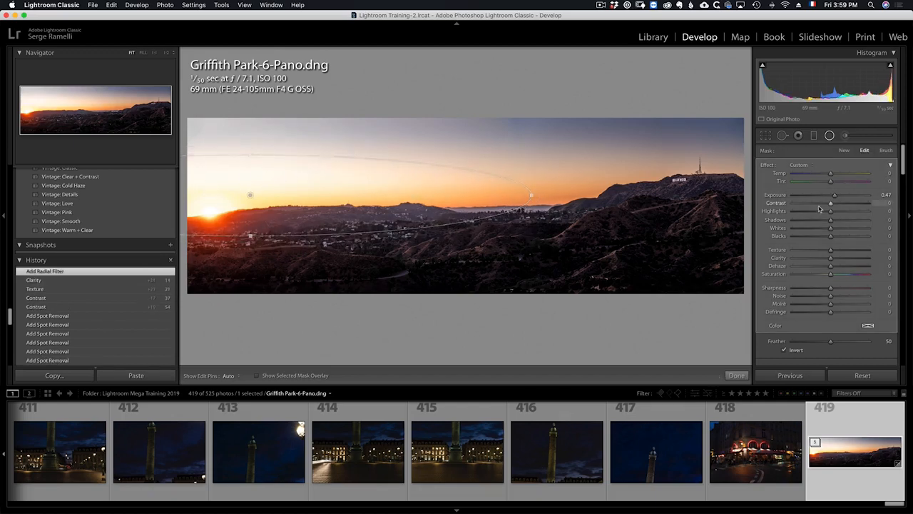
double_click(769, 167)
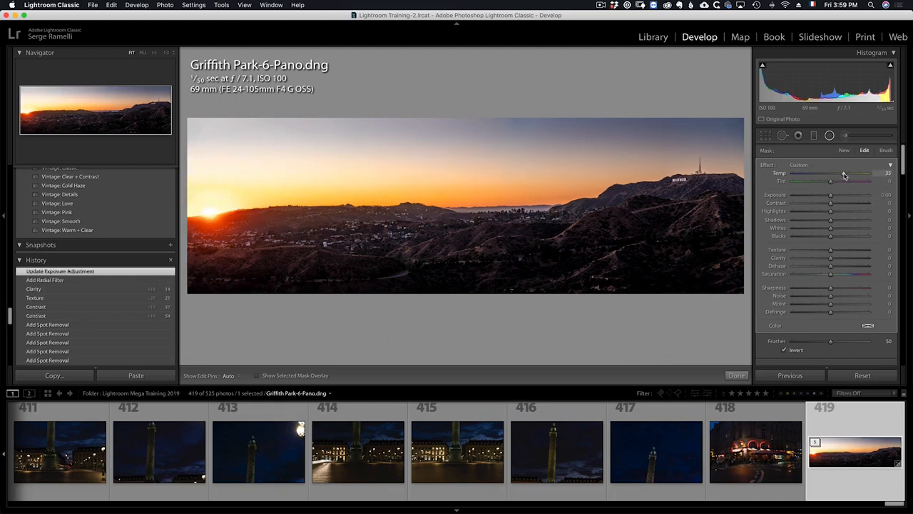
left_click_drag(844, 176, 833, 197)
left_click(836, 197)
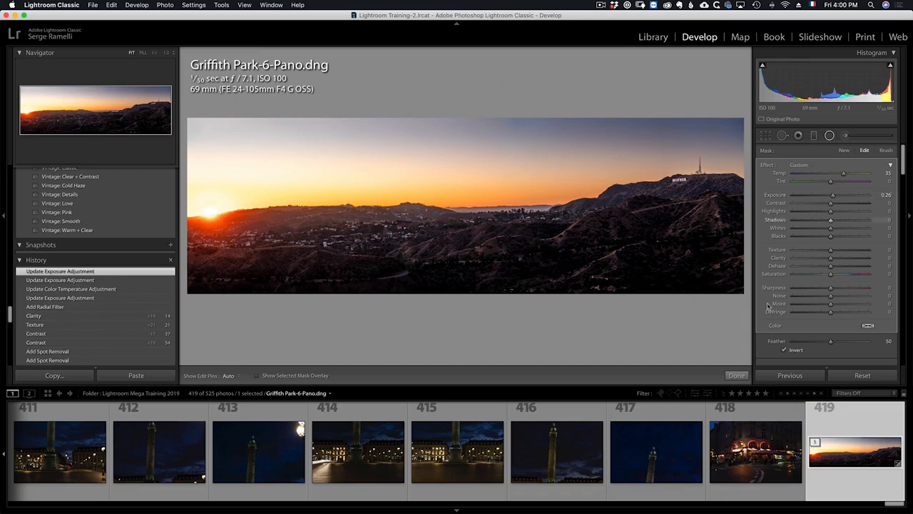
left_click(736, 375)
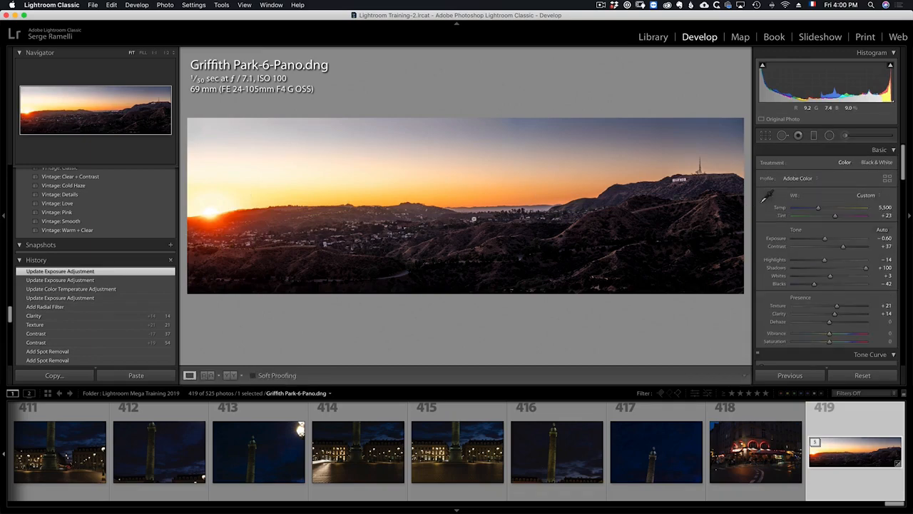
- Inspect the panorama's detail at 1:1, from the central hills across to the Hollywood sign and back over the valley houses near the sun
left_click(473, 219)
left_click_drag(668, 300, 435, 245)
left_click_drag(644, 210, 552, 252)
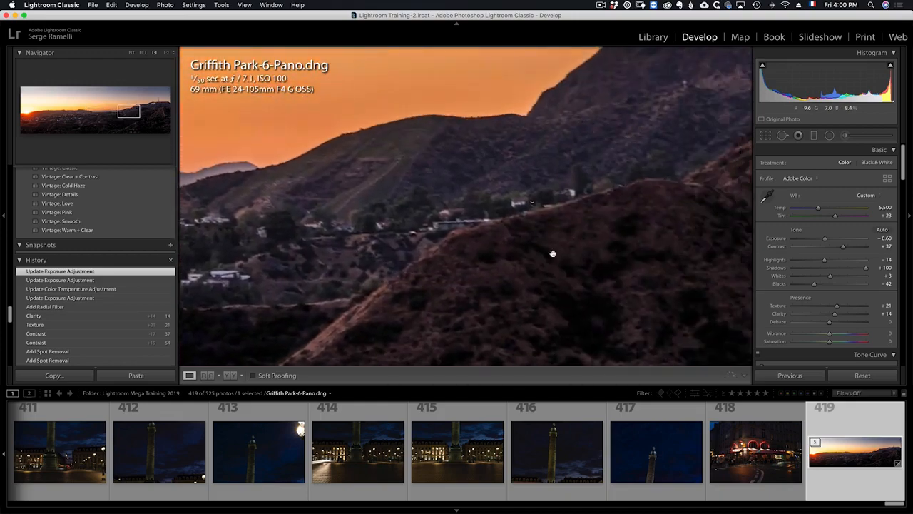
left_click_drag(619, 245, 530, 252)
left_click_drag(640, 223, 559, 276)
left_click_drag(671, 235, 577, 236)
left_click_drag(634, 221, 507, 238)
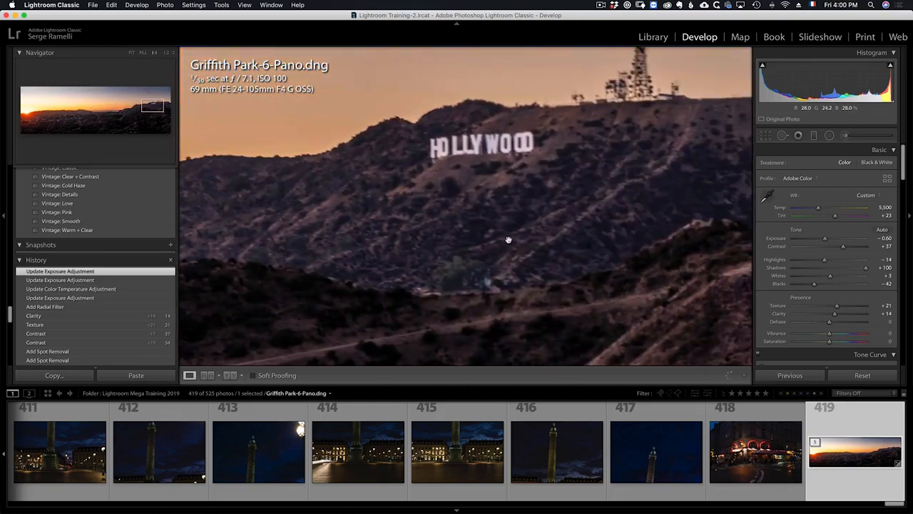
left_click_drag(385, 240, 589, 261)
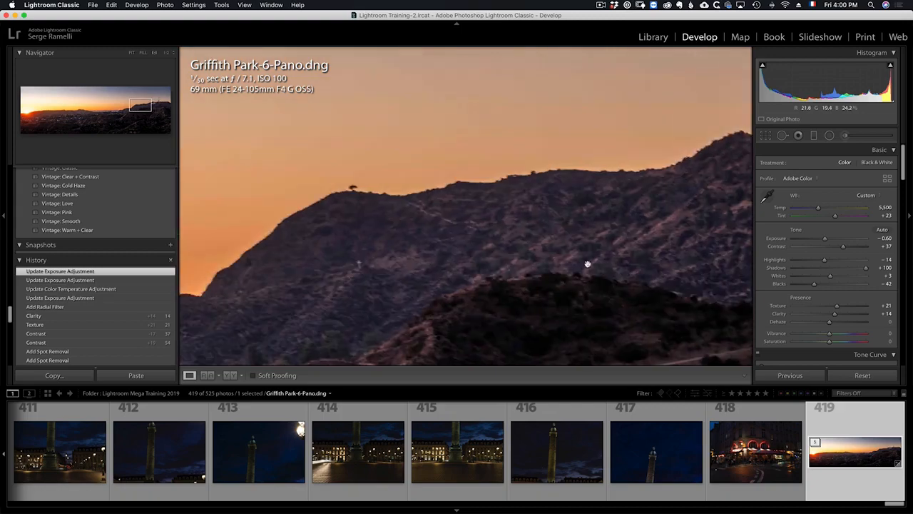
left_click_drag(235, 253, 589, 222)
left_click_drag(400, 214, 571, 214)
left_click_drag(442, 214, 578, 224)
left_click_drag(480, 271, 521, 241)
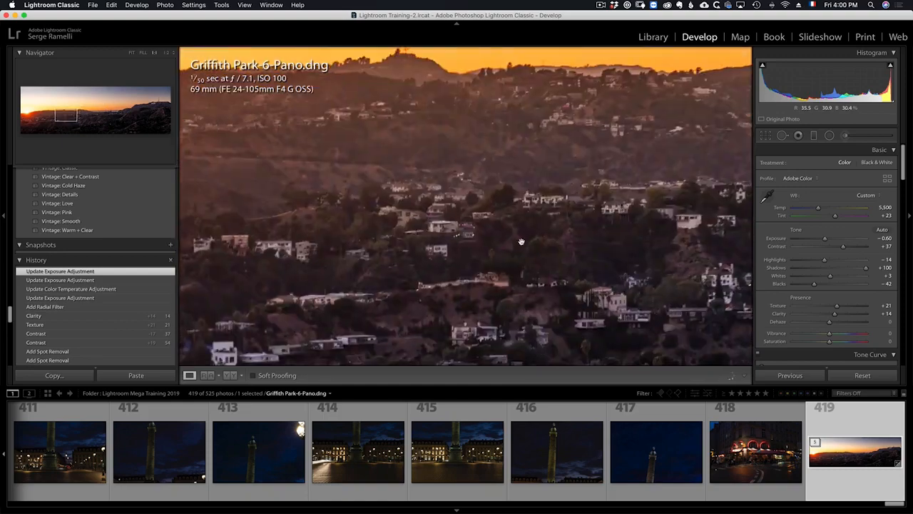
left_click_drag(464, 163, 546, 228)
left_click(470, 199)
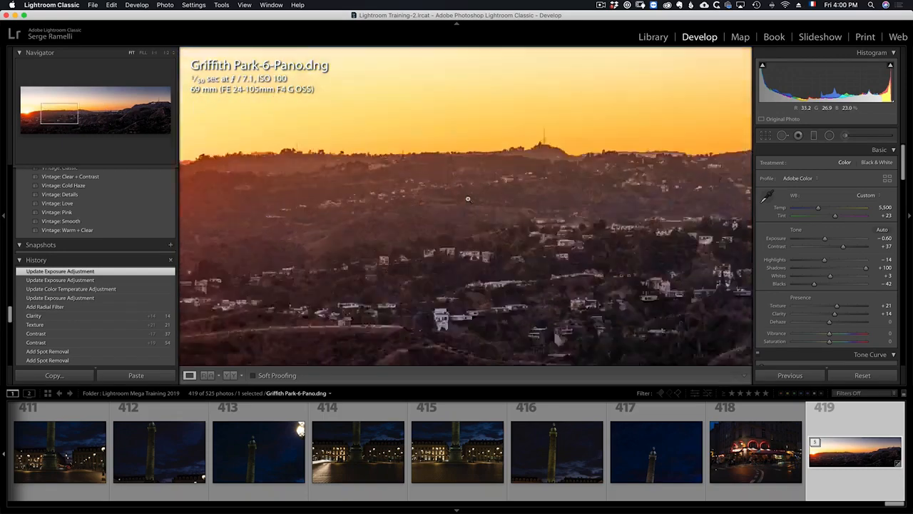
- Check the dark foreground hills at 1:1, and preview the whole panorama full screen
left_click(560, 265)
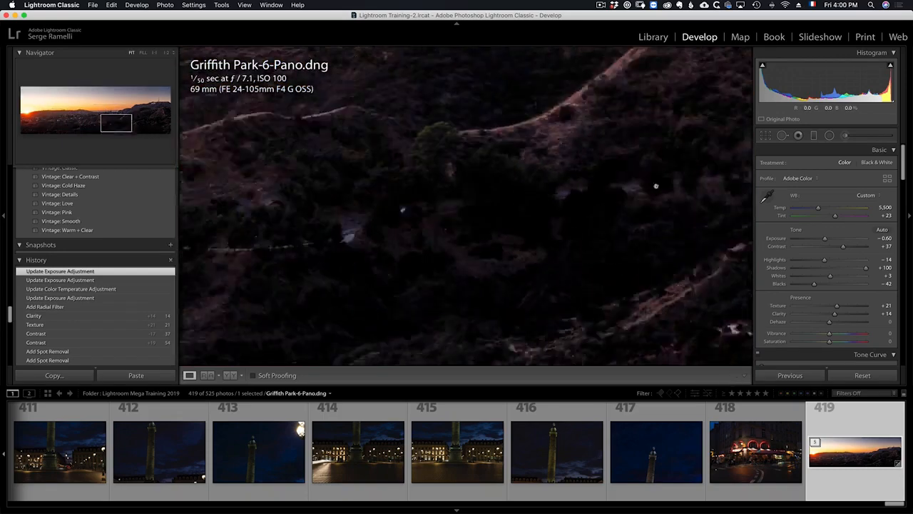
left_click(664, 175)
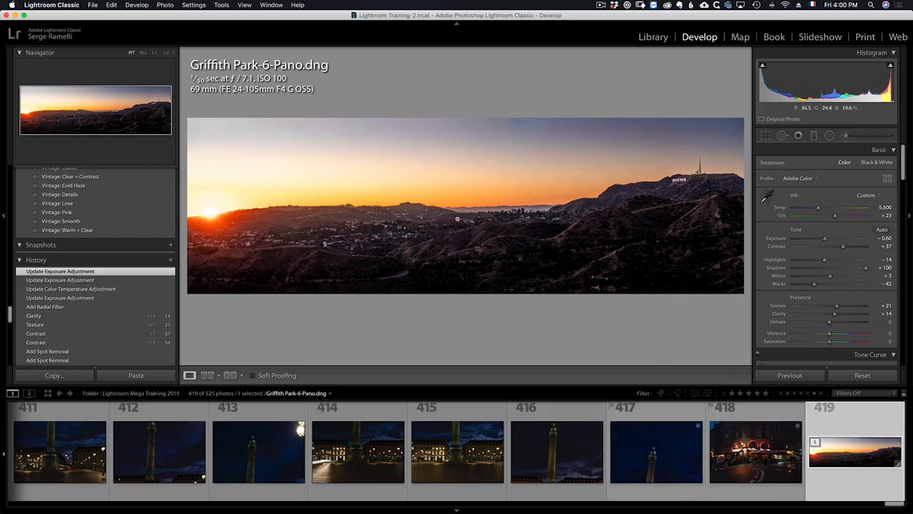
key("f")
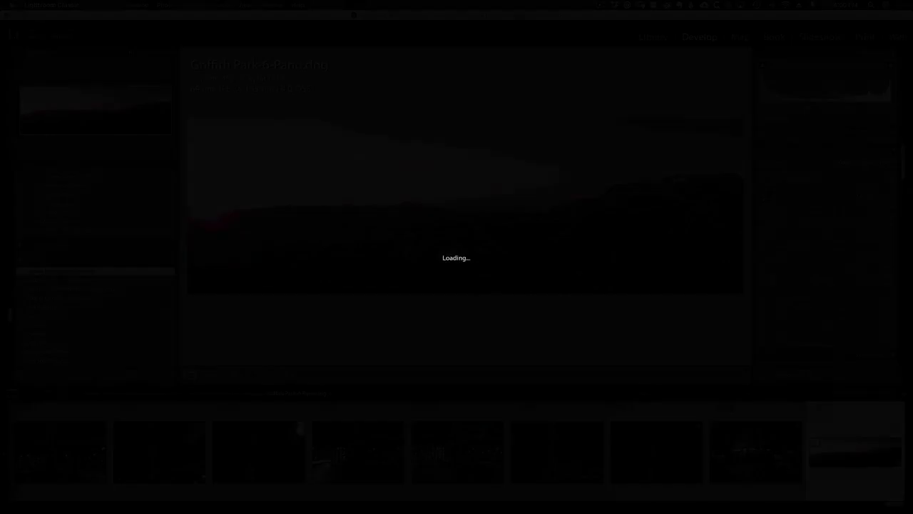